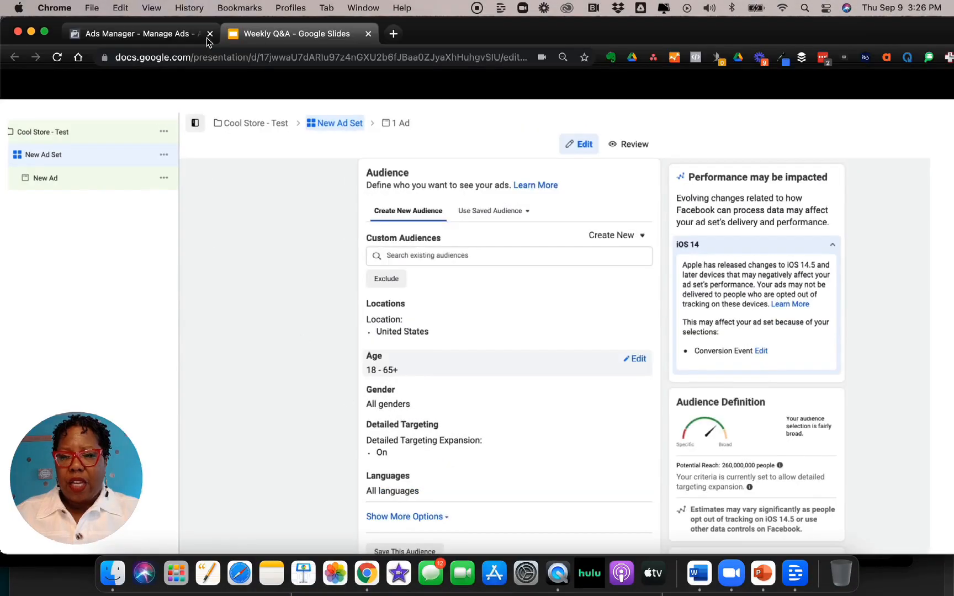
Switch to Ads Manager and open the COLD Aud Corporate Woman ad set for editing at its Audience settings.
left_click(138, 35)
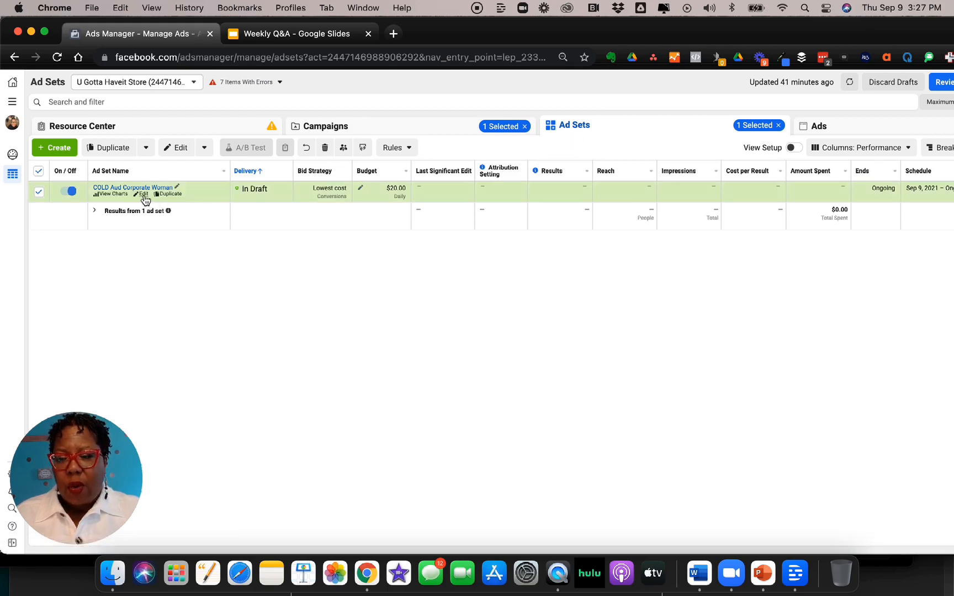
left_click(143, 195)
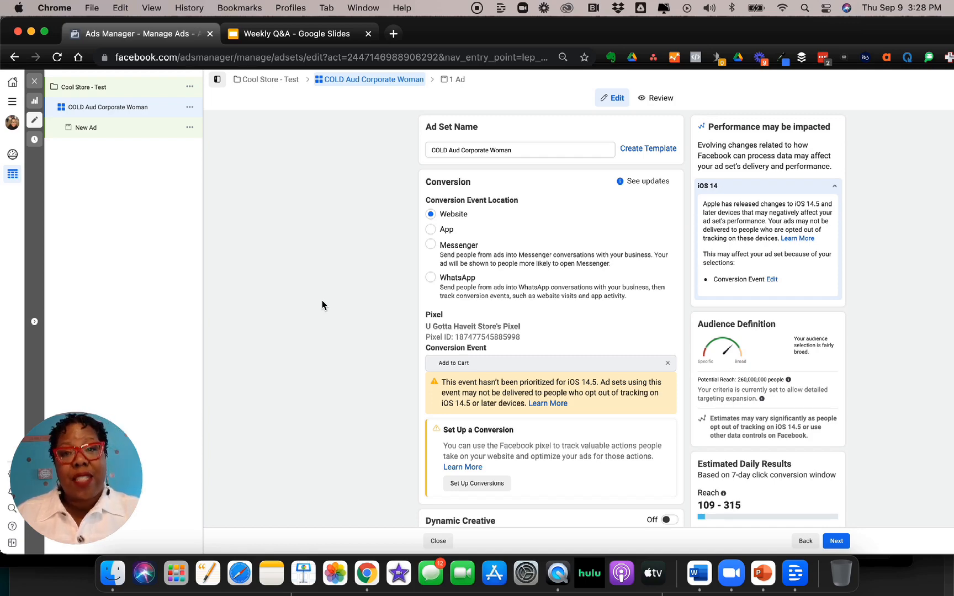
scroll(442, 326, "down", 5)
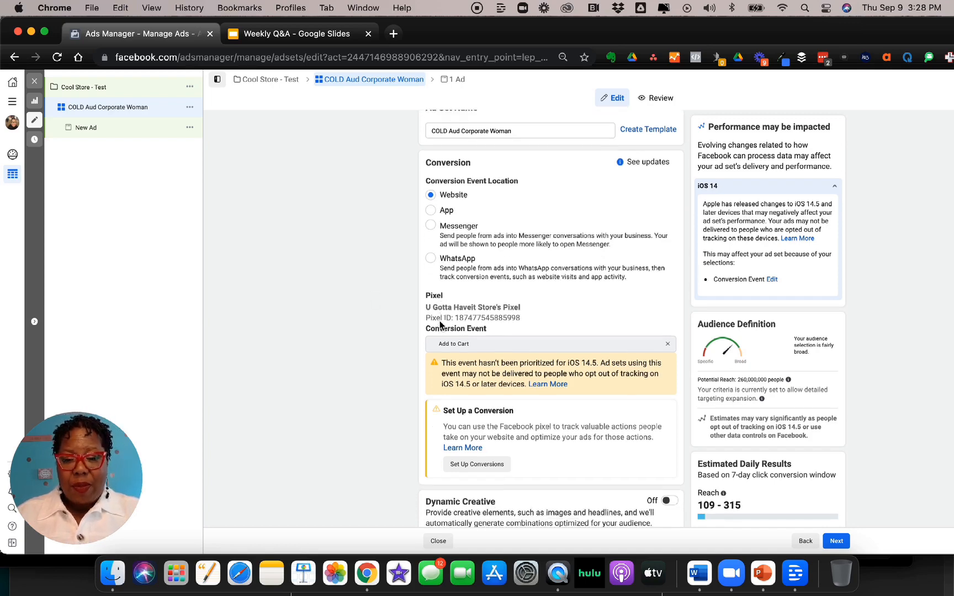
scroll(440, 326, "down", 6)
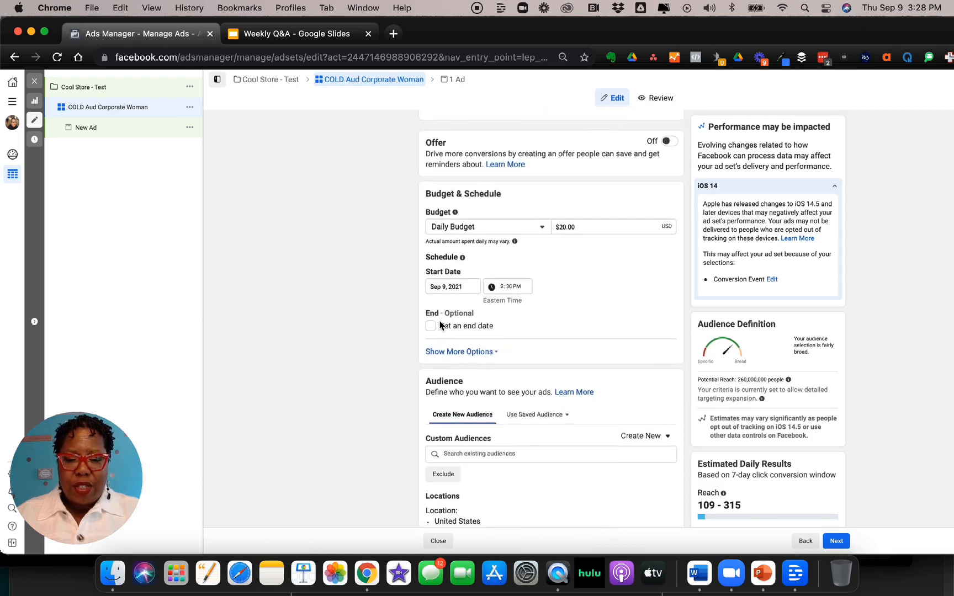
scroll(440, 326, "down", 5)
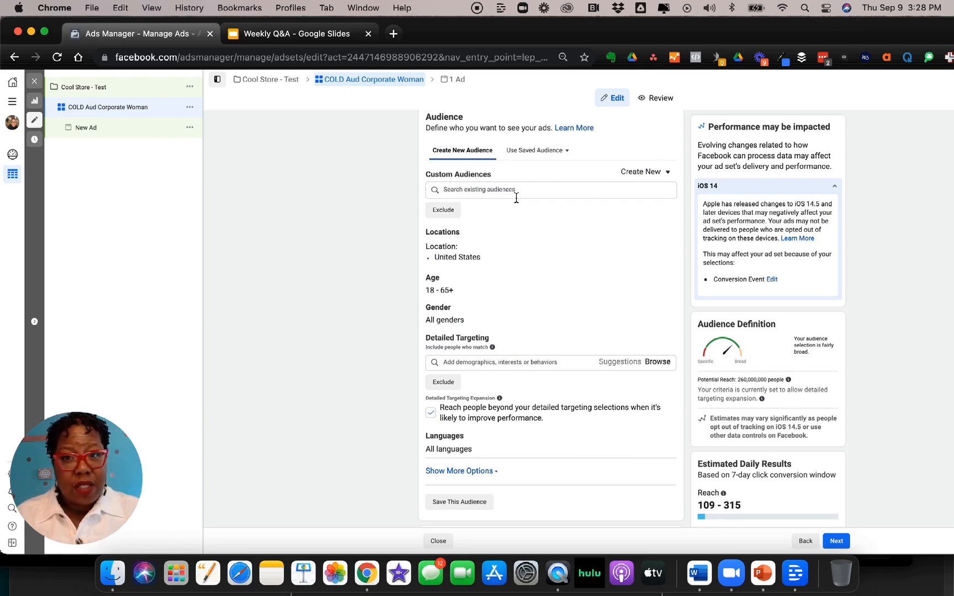
Review the source options for a new custom audience and close the dialog without choosing one.
left_click(661, 179)
left_click(636, 206)
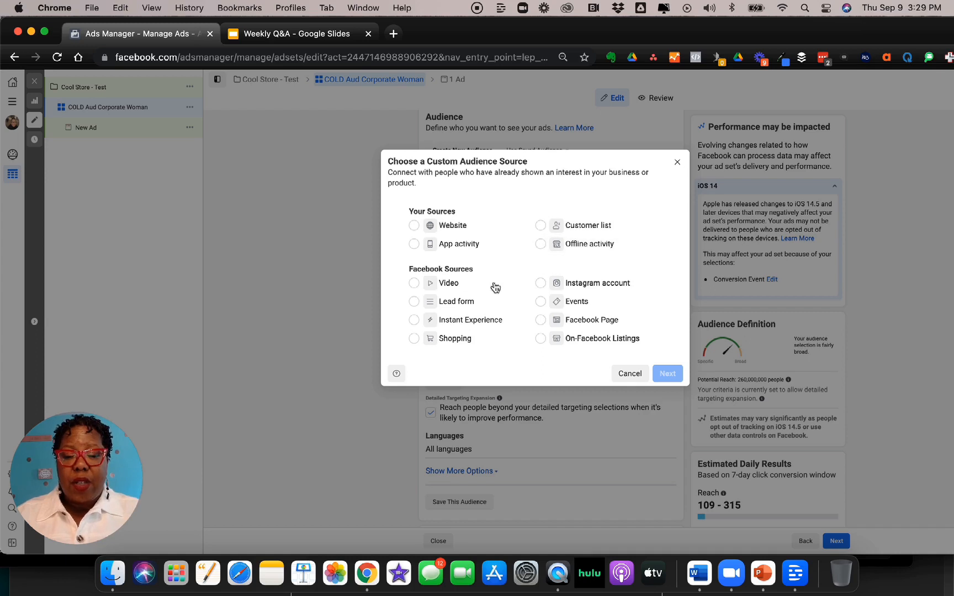
left_click(678, 162)
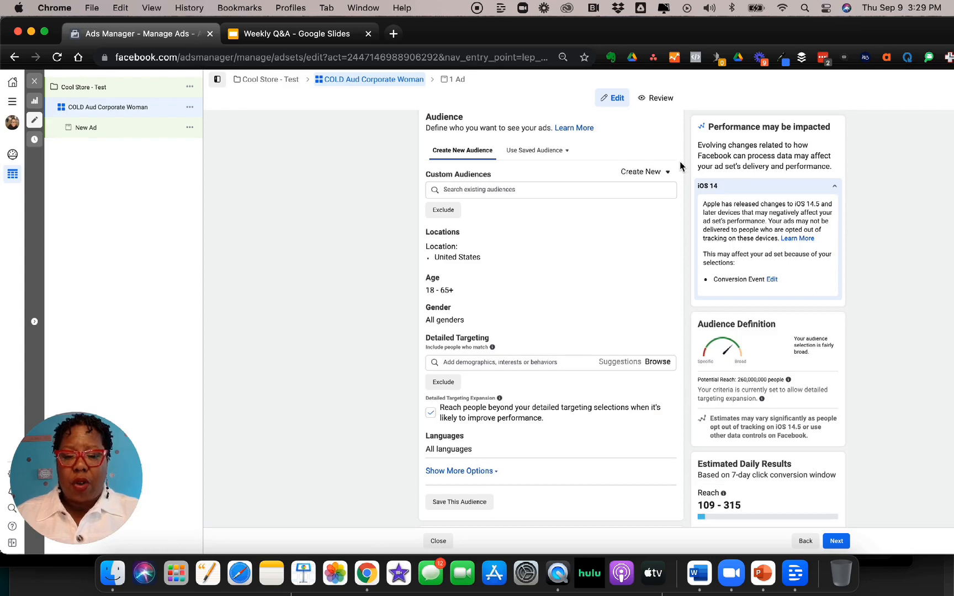
Set the ad set's audience gender to Women.
scroll(601, 237, "down", 3)
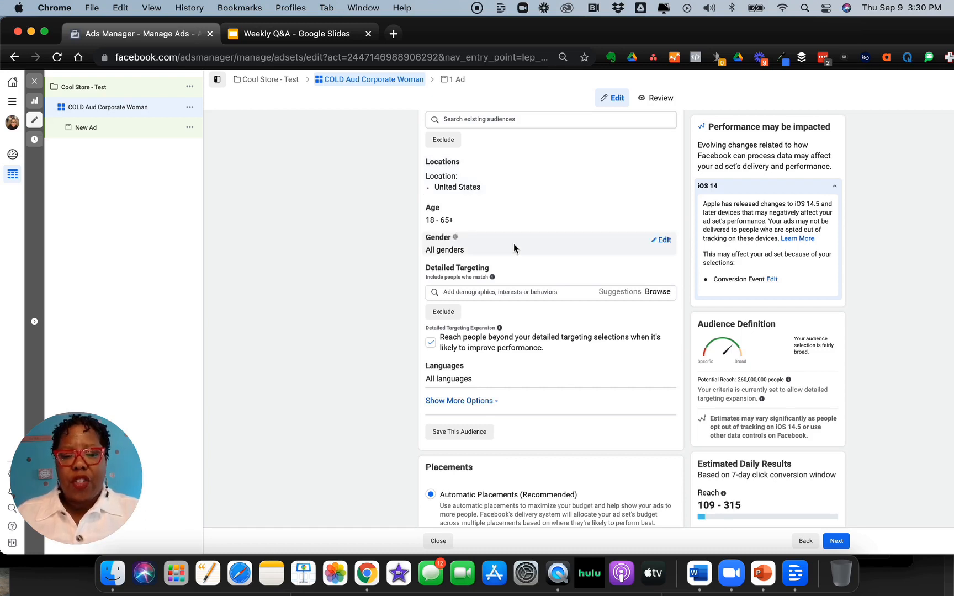
left_click(665, 243)
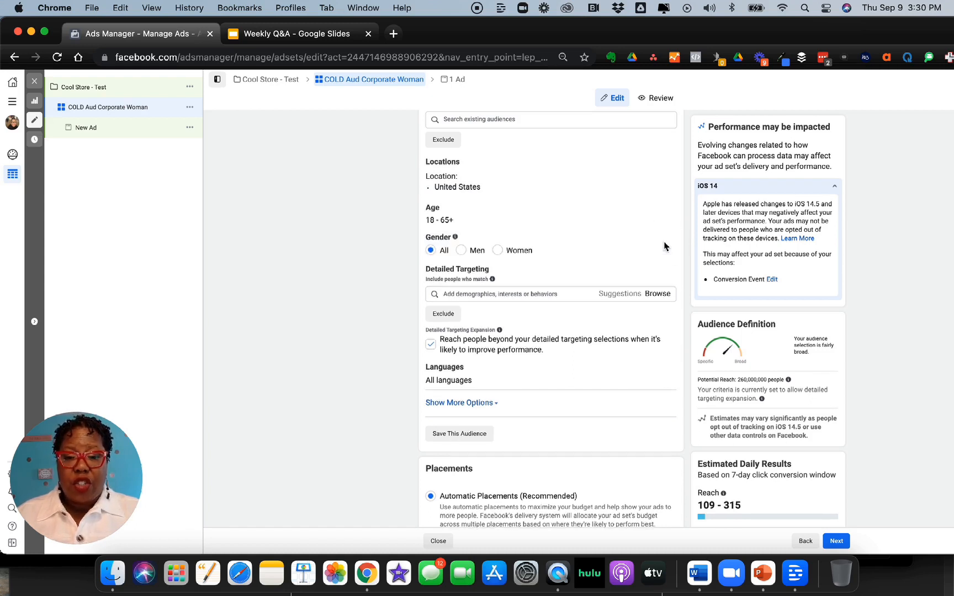
left_click(499, 250)
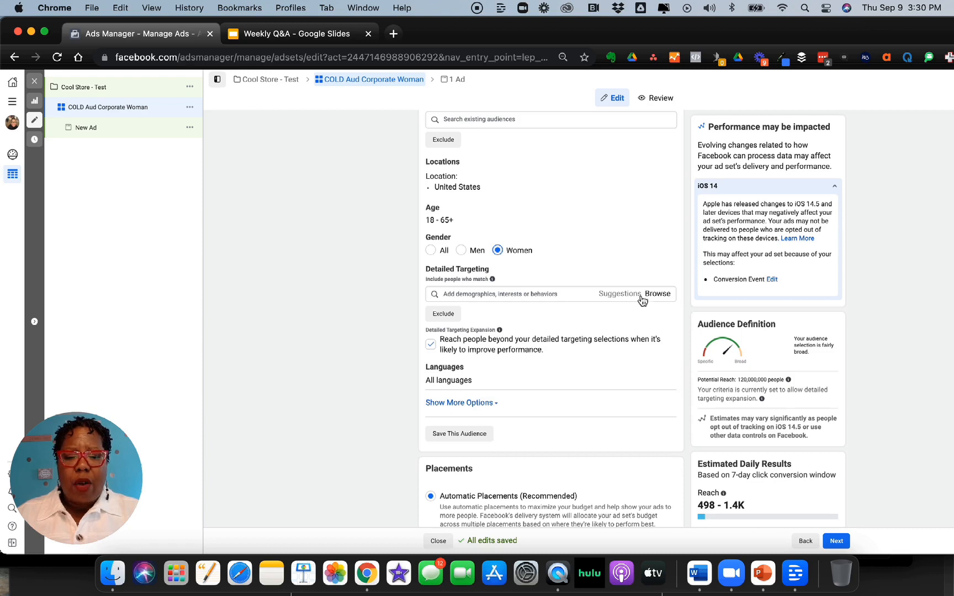
Search the detailed targeting for Forbes magazine and add the Forbes interest.
left_click(541, 295)
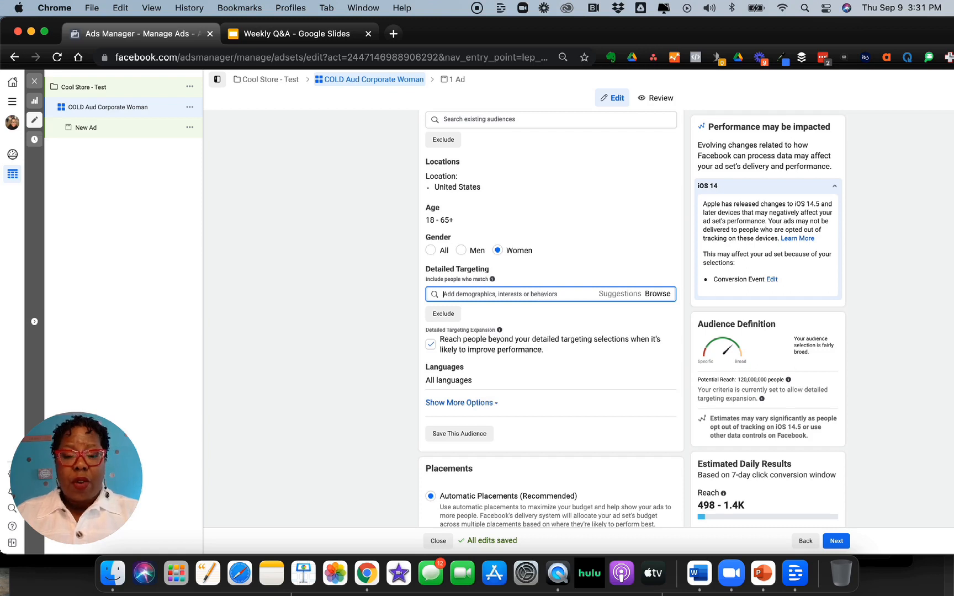
type("Forbe")
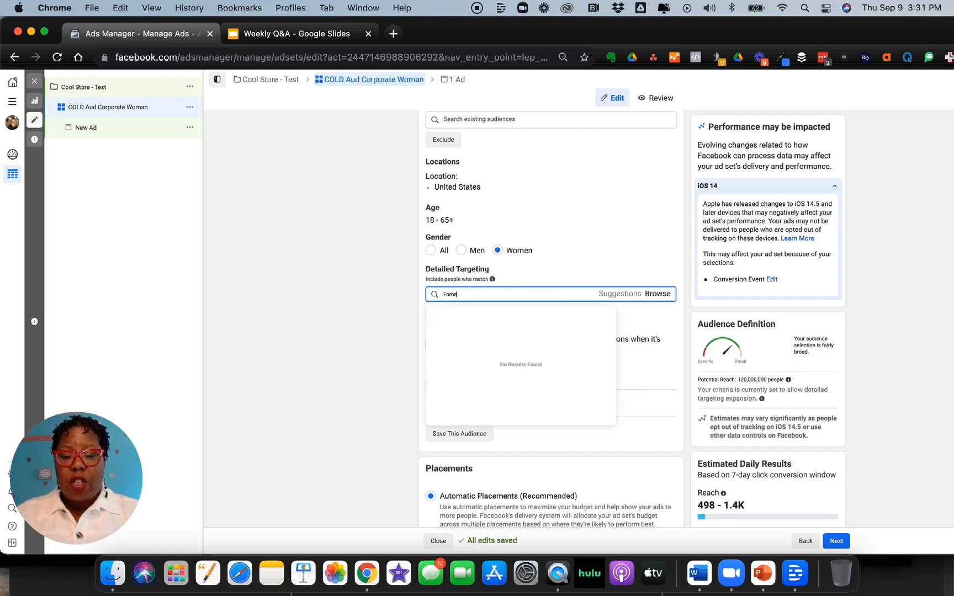
double_click(468, 295)
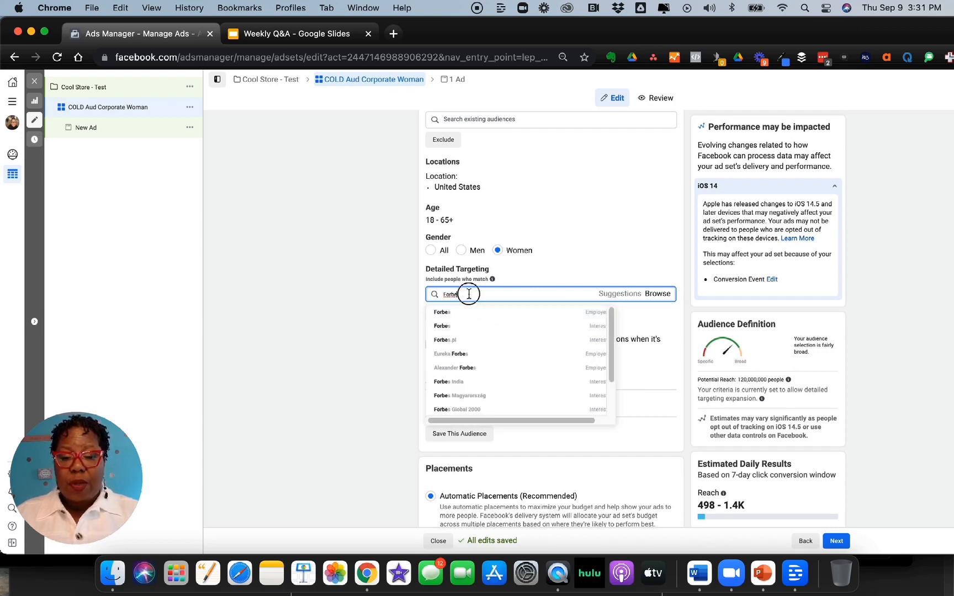
mouse_move(449, 328)
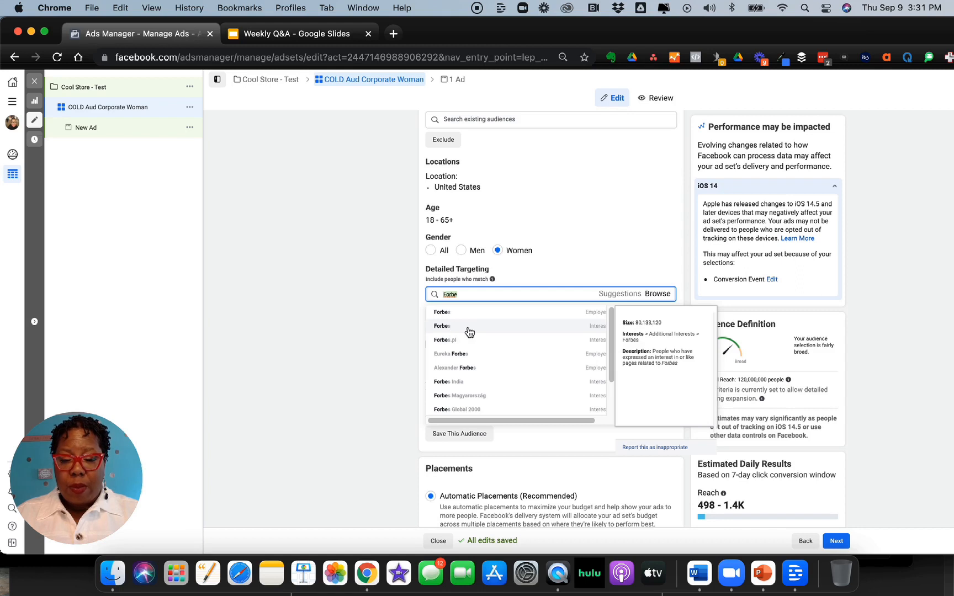
type("Fo")
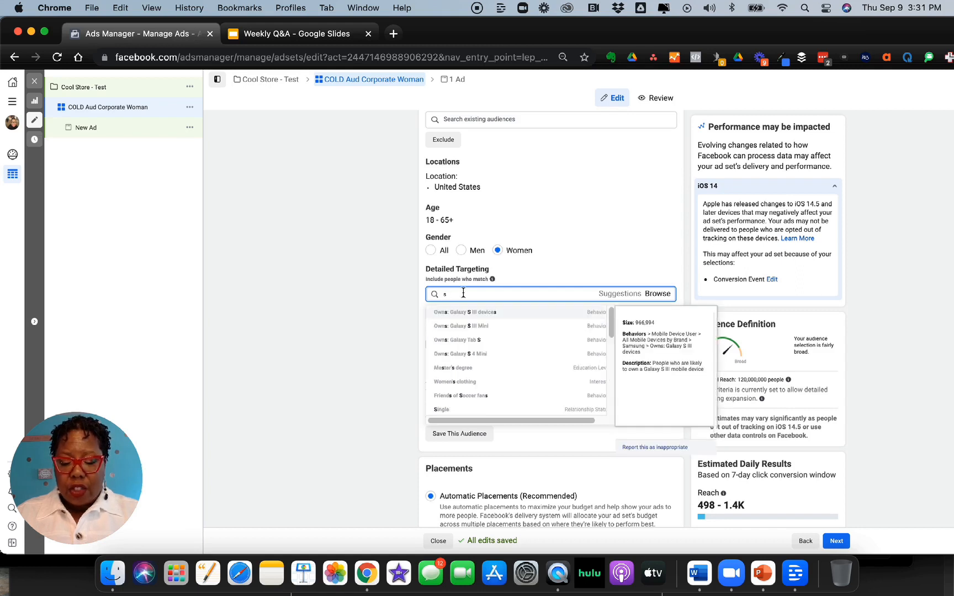
type("rbes m")
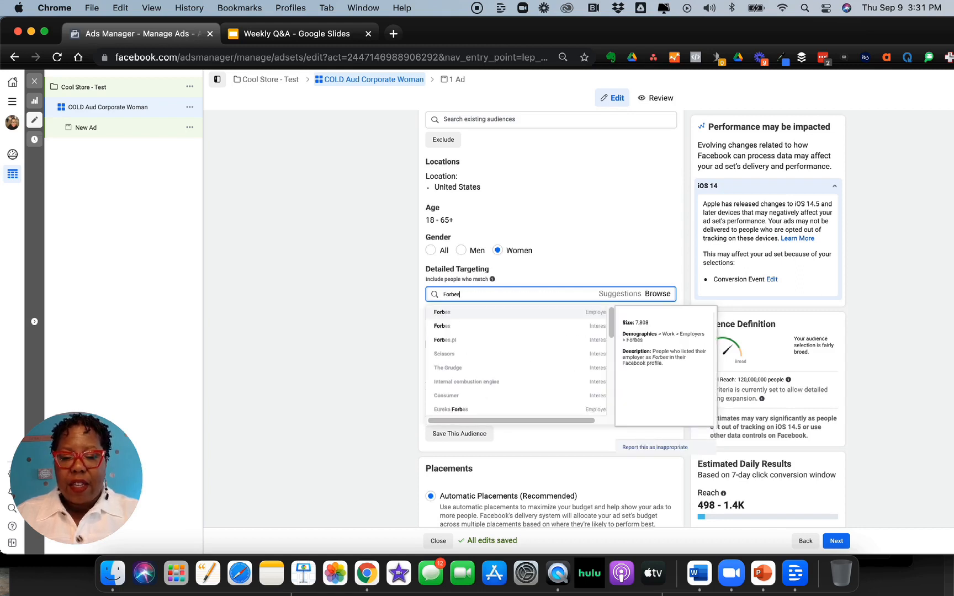
type("agaz")
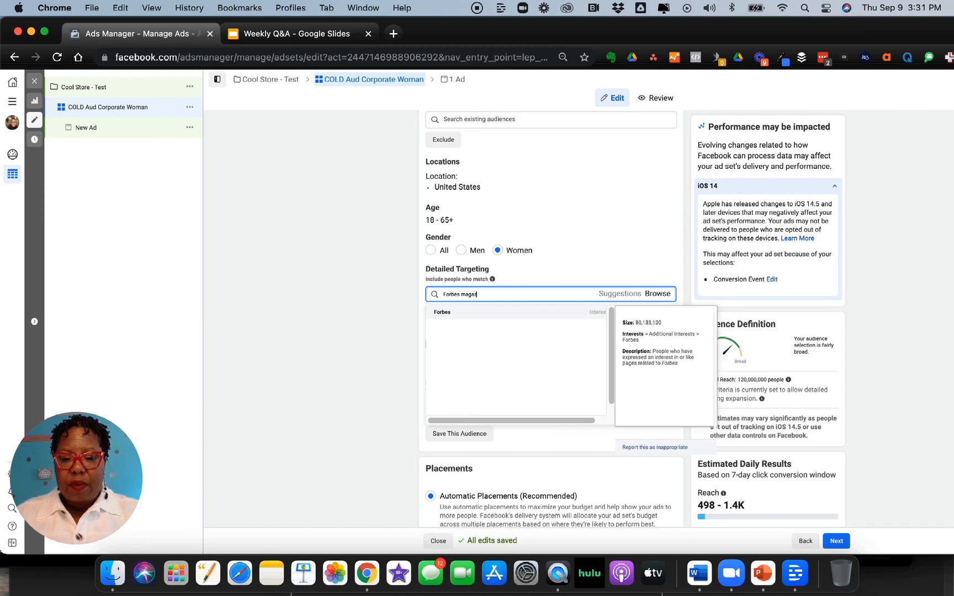
type("in")
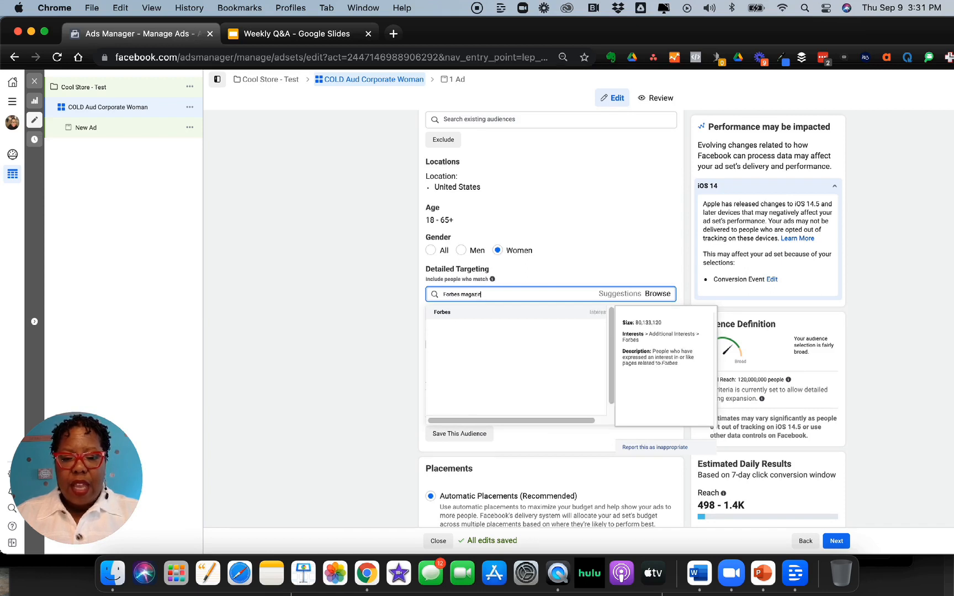
left_click(465, 315)
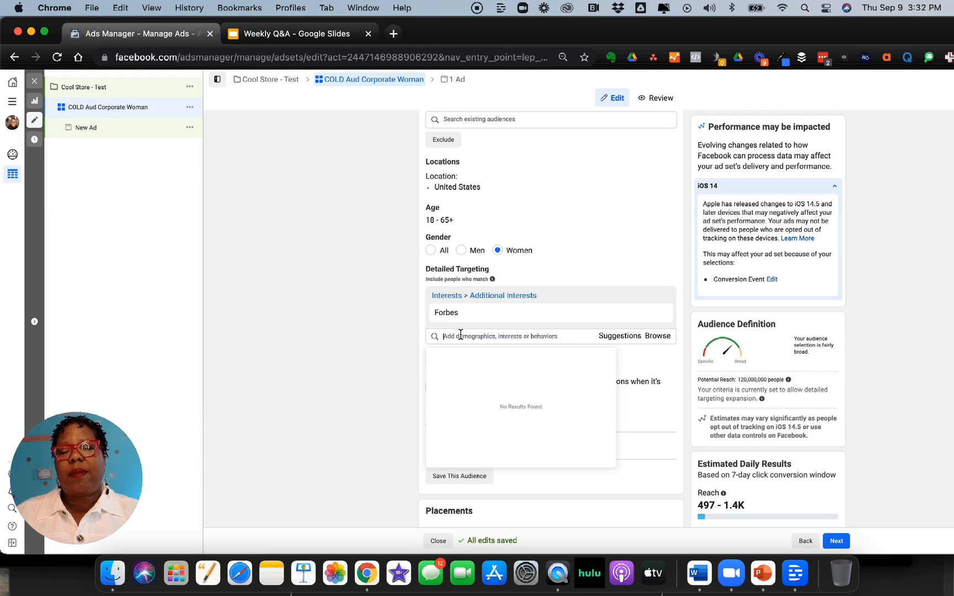
Search the detailed targeting for CNN and add the CNN entry that is an interest.
type("c")
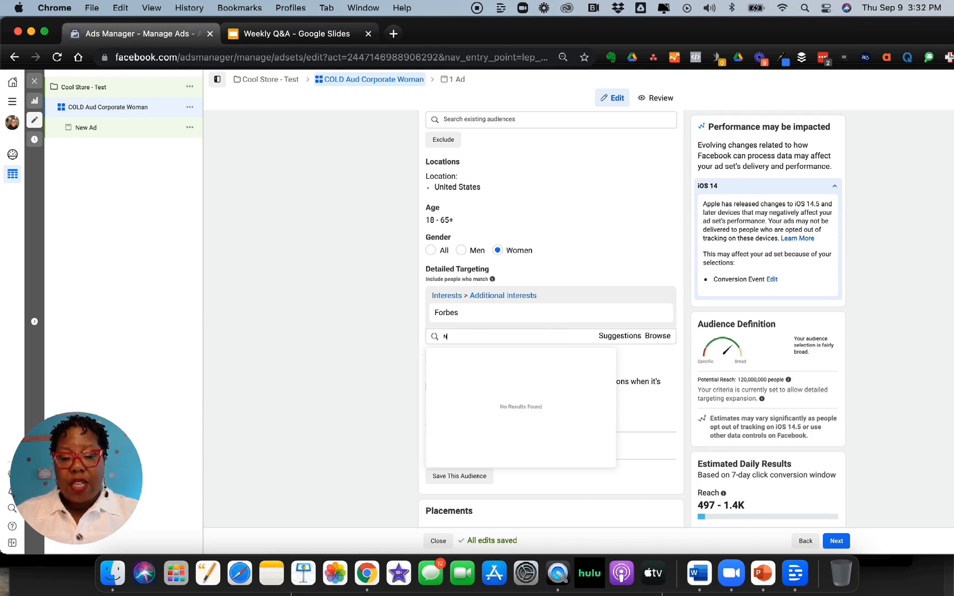
key("BackSpace")
type("CNN")
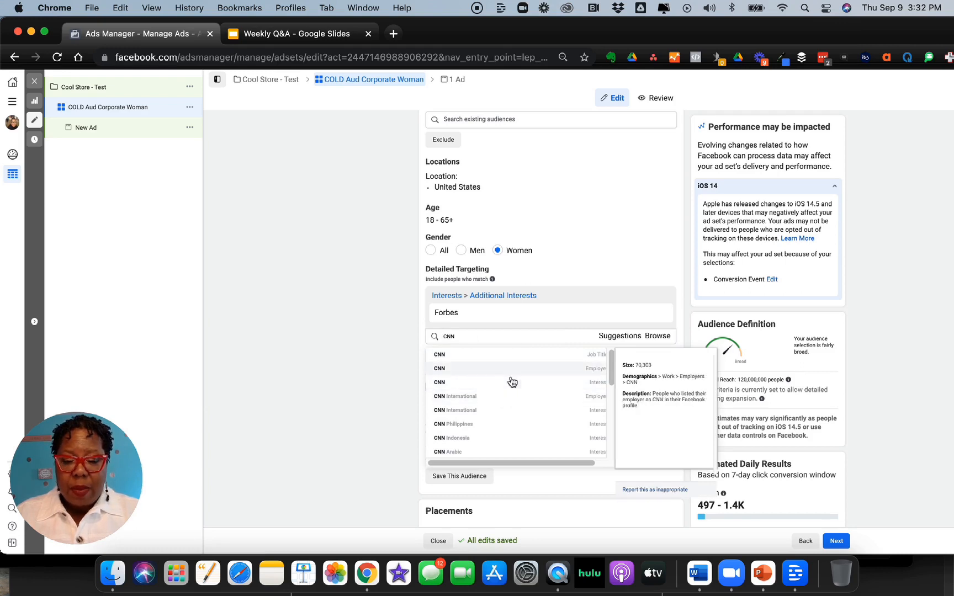
scroll(514, 408, "down", 5)
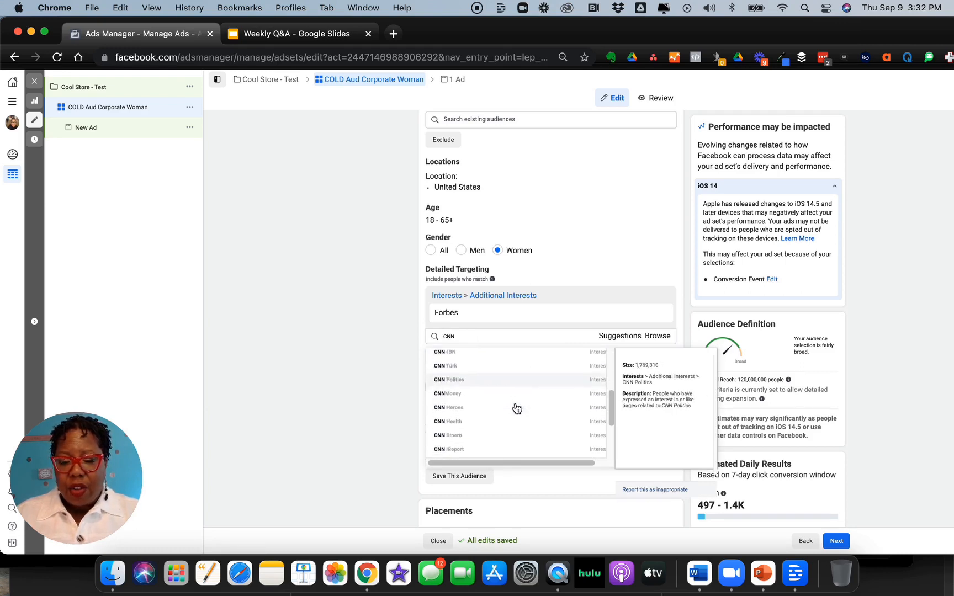
scroll(515, 407, "up", 10)
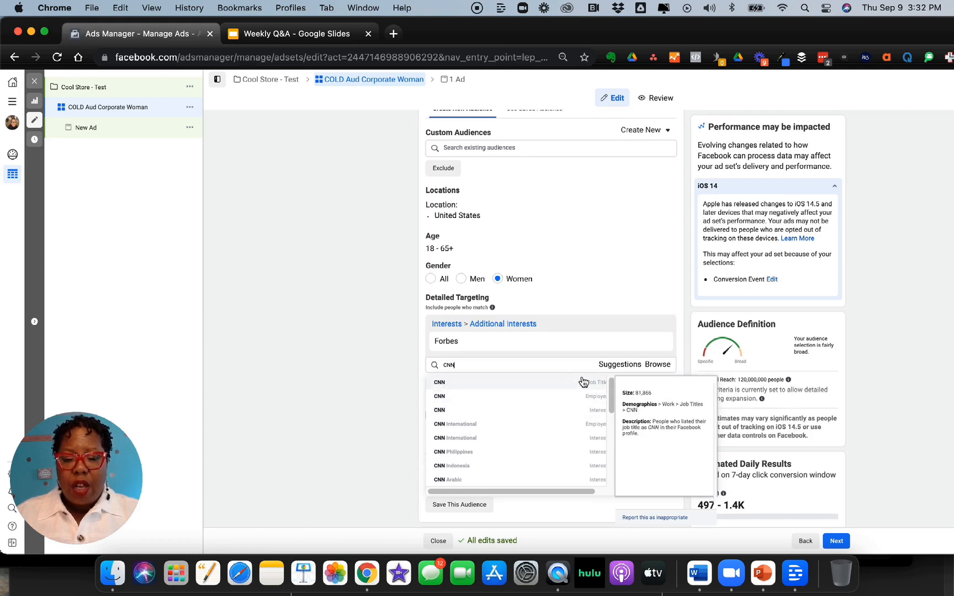
left_click(538, 415)
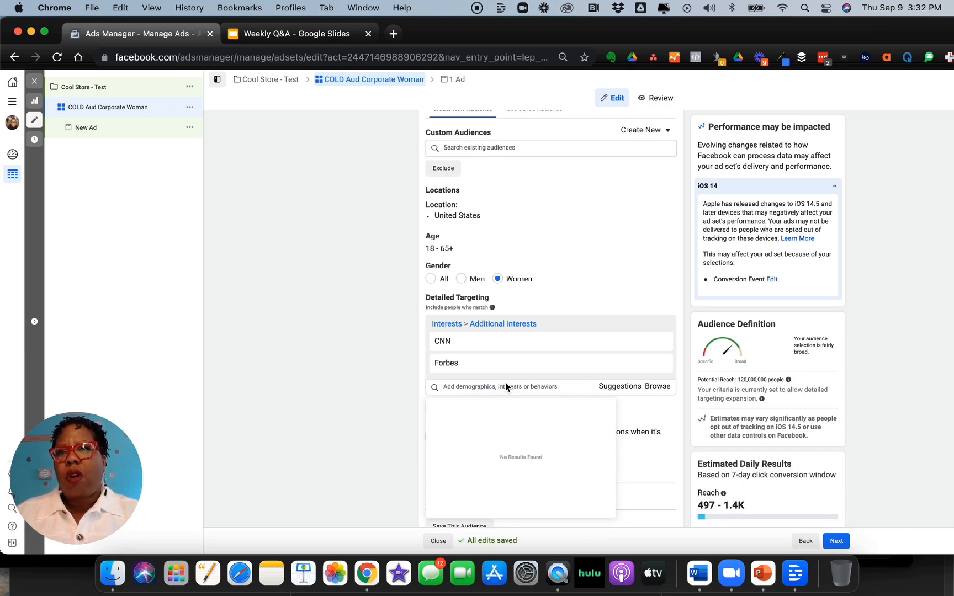
Add the Human Resource and Chief executive officer interests to the detailed targeting.
type("HR")
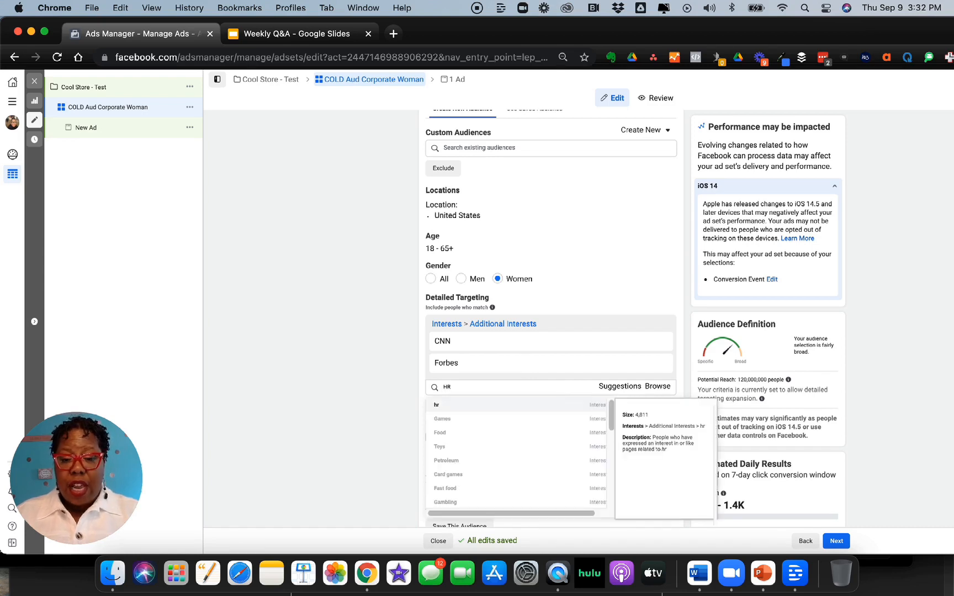
key("BackSpace")
key("BackSpace")
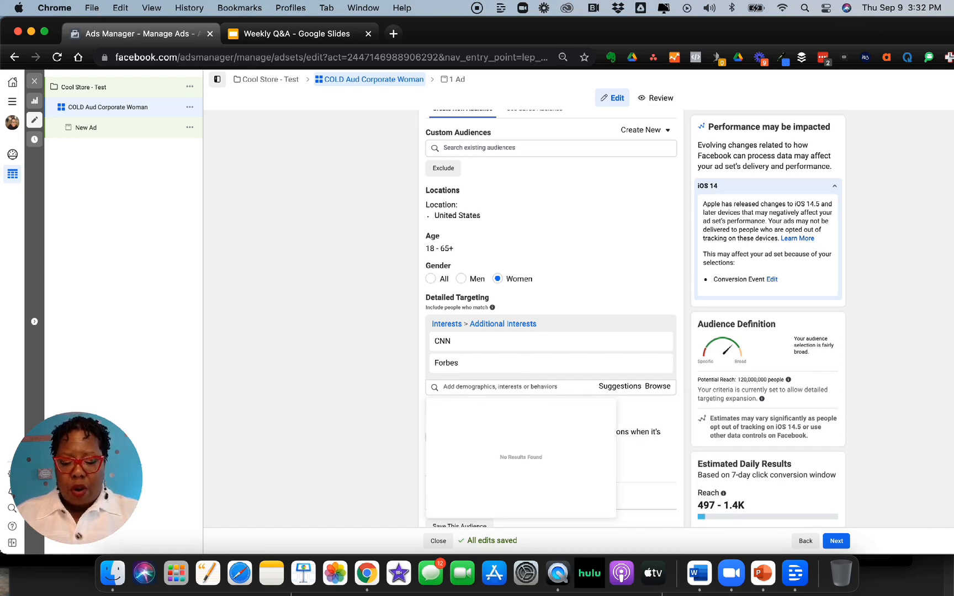
type("Human Resource")
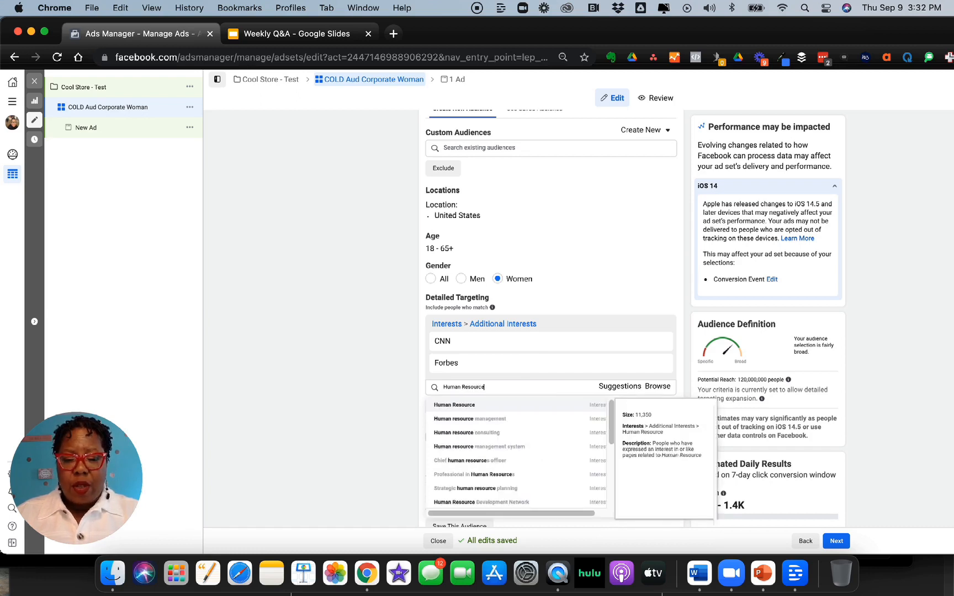
left_click(509, 406)
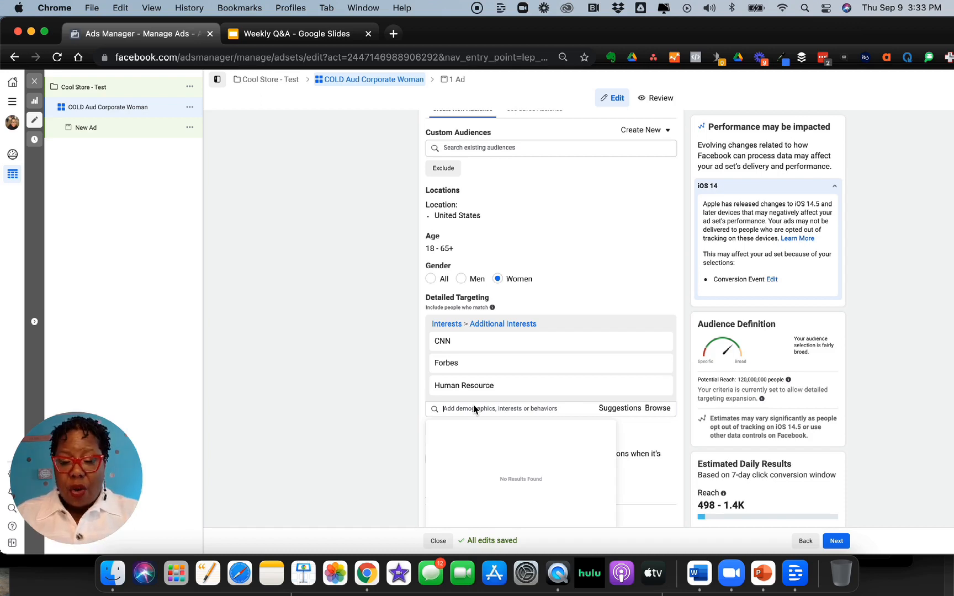
type("CEO")
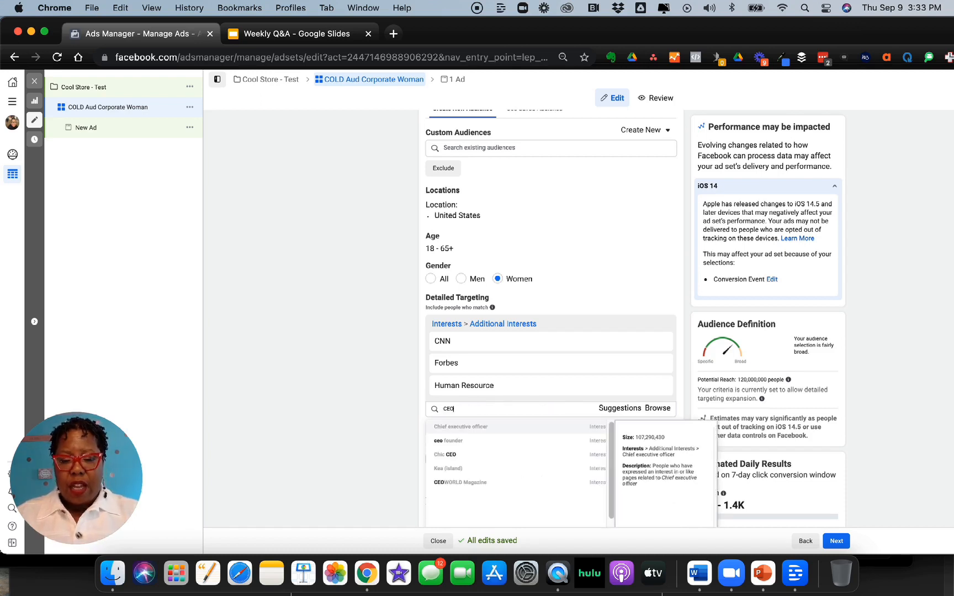
left_click(492, 428)
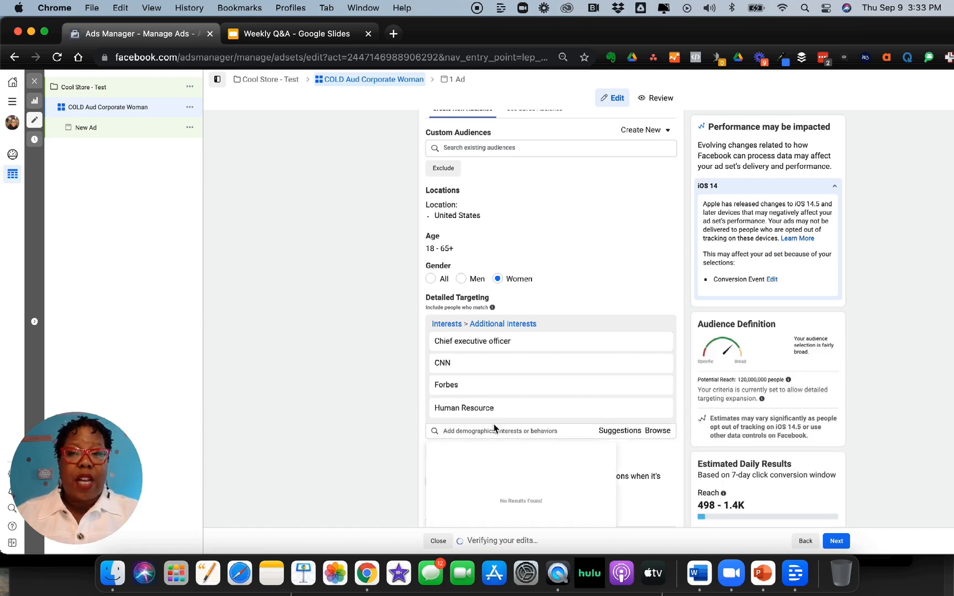
mouse_move(488, 420)
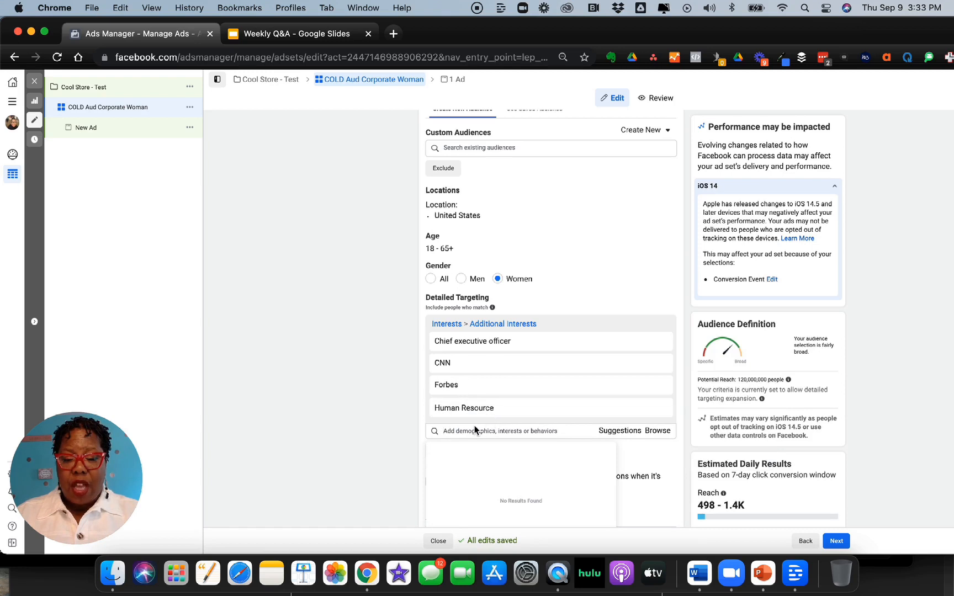
type("Vice")
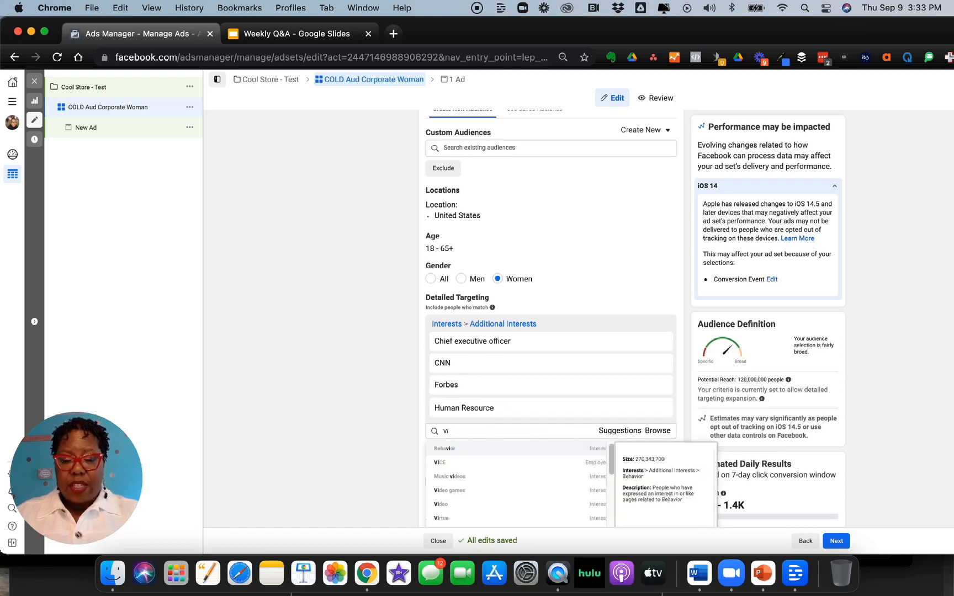
key("BackSpace")
key("BackSpace")
key("BackSpace")
key("BackSpace")
Search the detailed targeting for Marketing and look through the suggested interests and job-related entries.
type("markei")
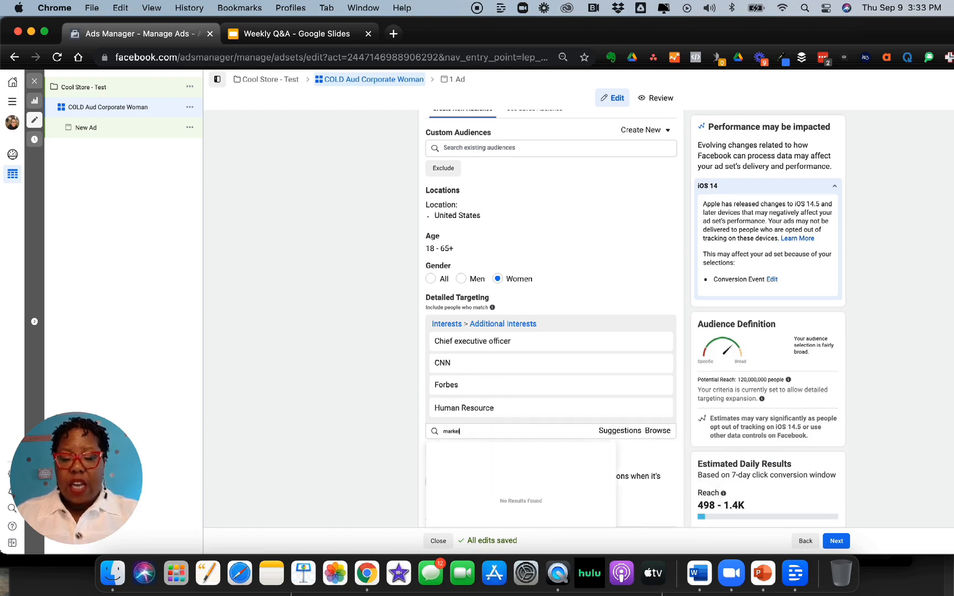
type("ting")
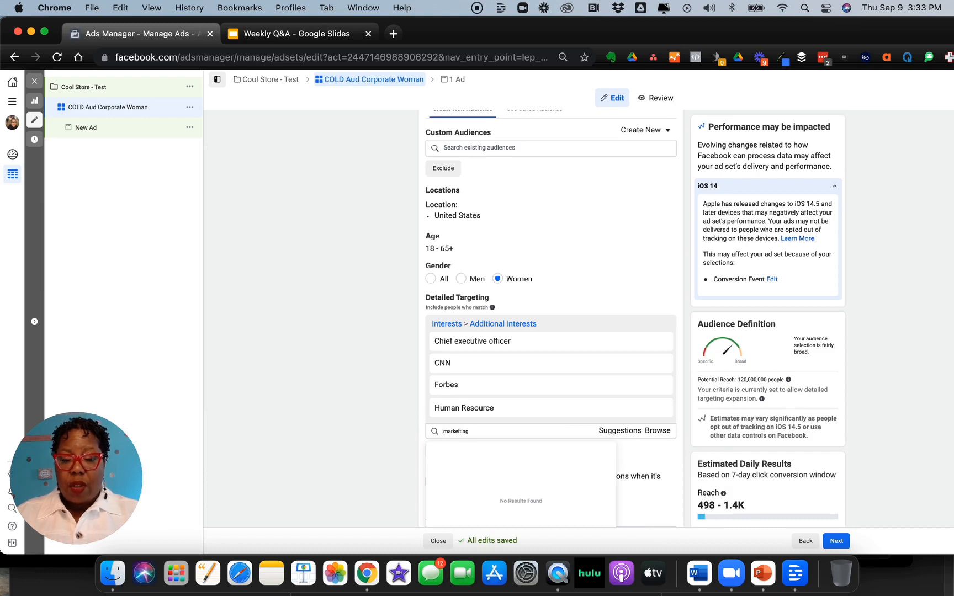
key("BackSpace")
key("BackSpace")
key("BackSpace")
key("BackSpace")
type("iti")
type("ng")
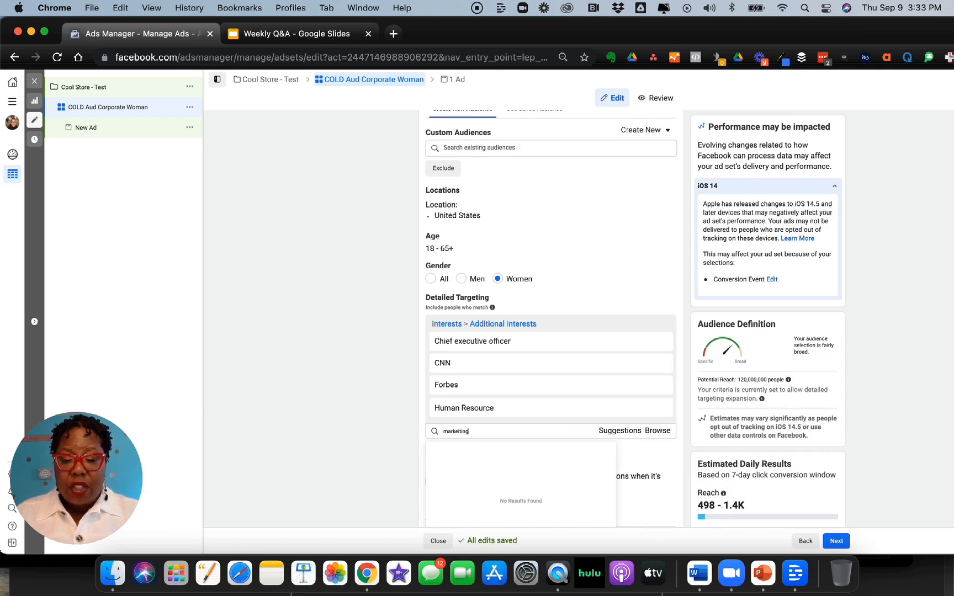
key("BackSpace")
key("BackSpace")
key("BackSpace")
key("BackSpace")
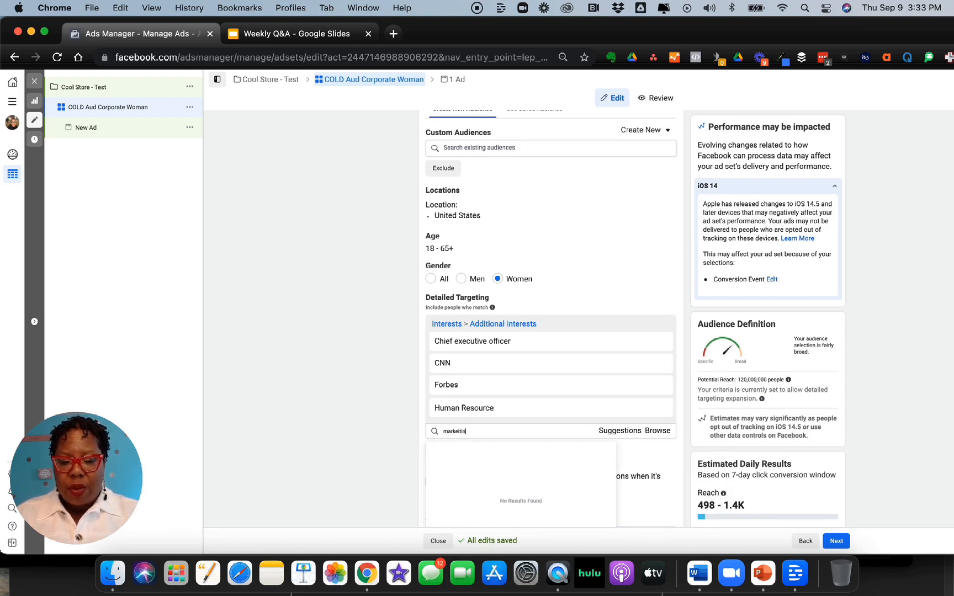
key("BackSpace")
key("BackSpace")
key("BackSpace")
key("BackSpace")
key("BackSpace")
type("Ma")
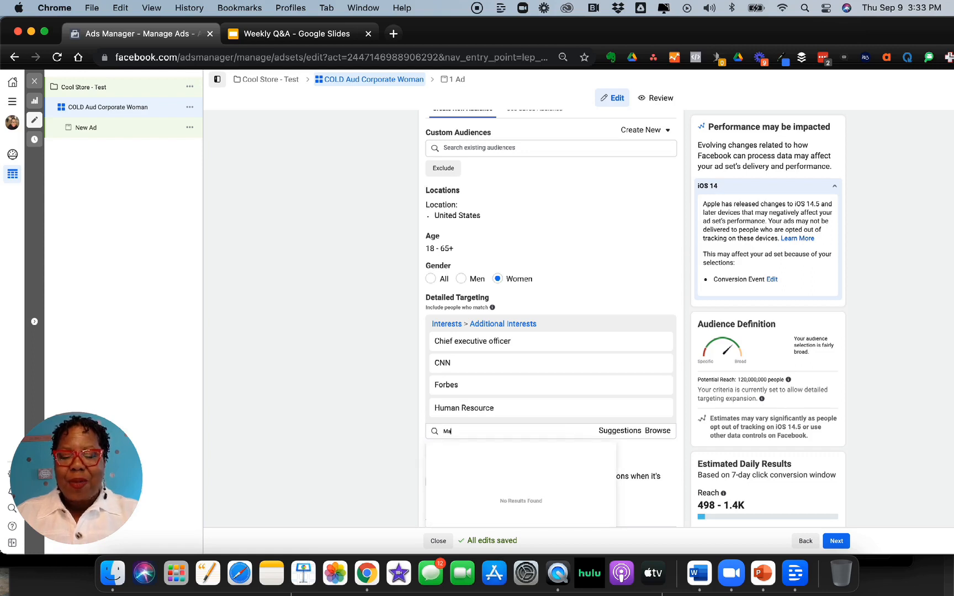
type("rketing")
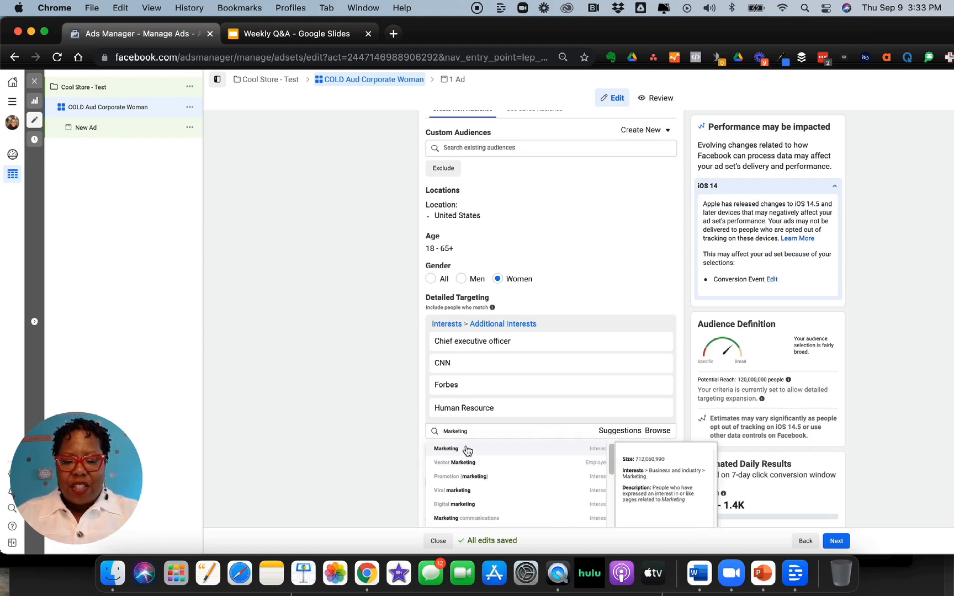
scroll(495, 483, "down", 2)
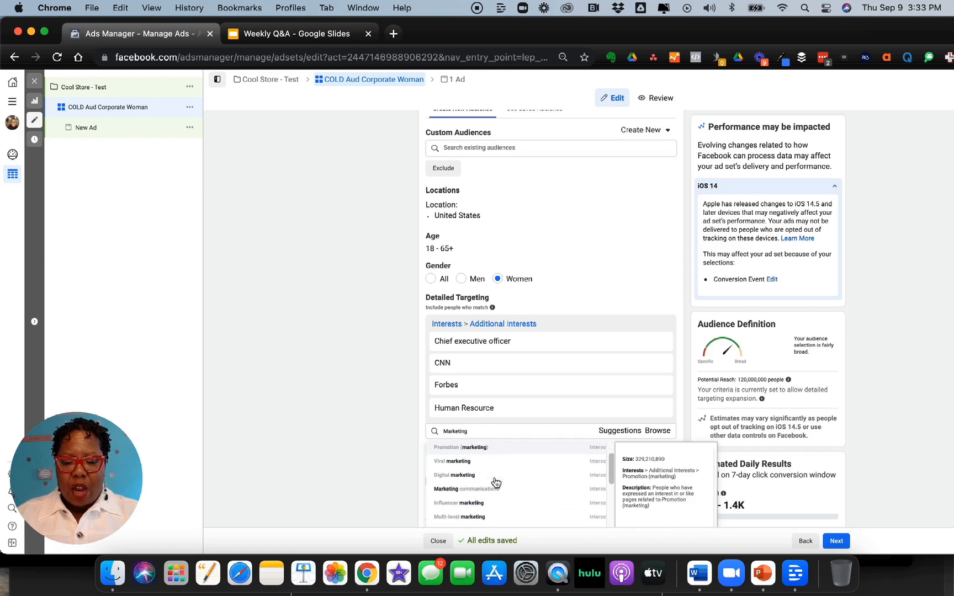
scroll(496, 482, "up", 2)
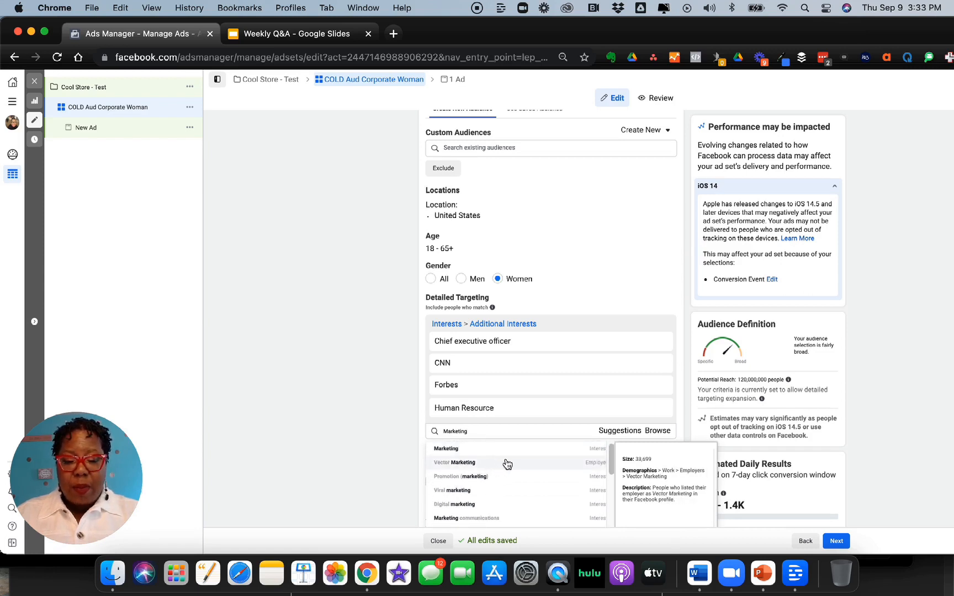
scroll(503, 469, "down", 2)
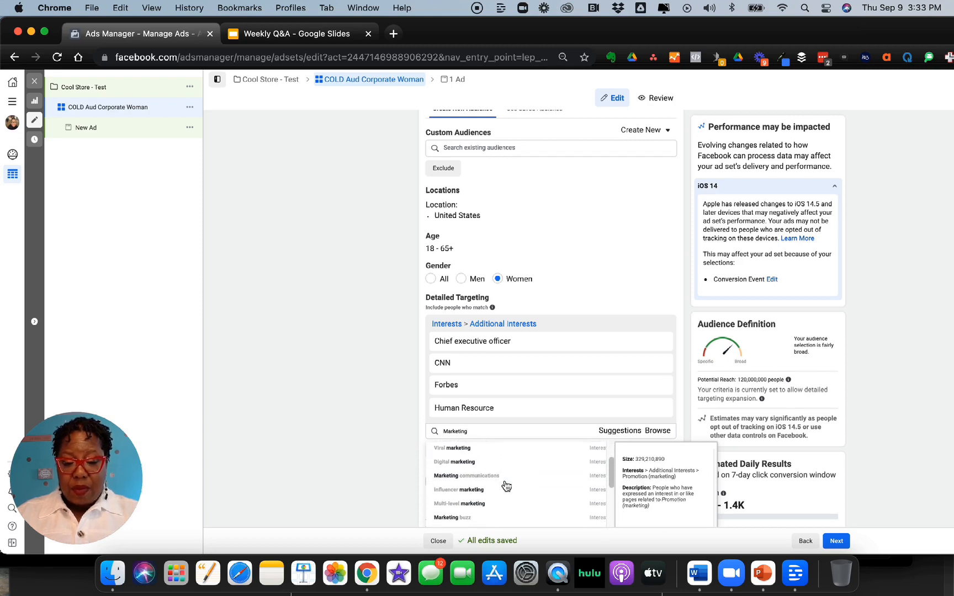
scroll(500, 473, "down", 4)
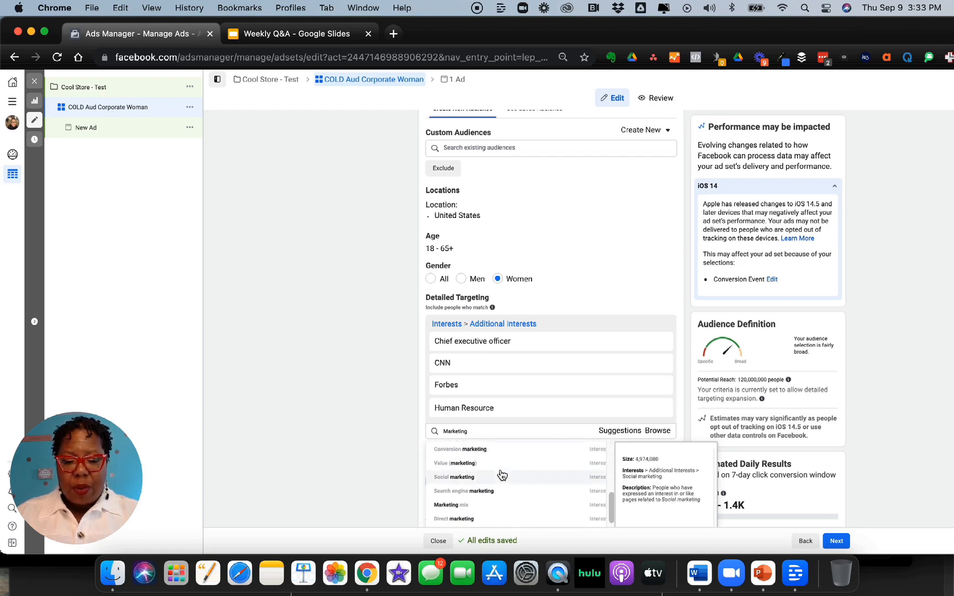
scroll(500, 479, "down", 3)
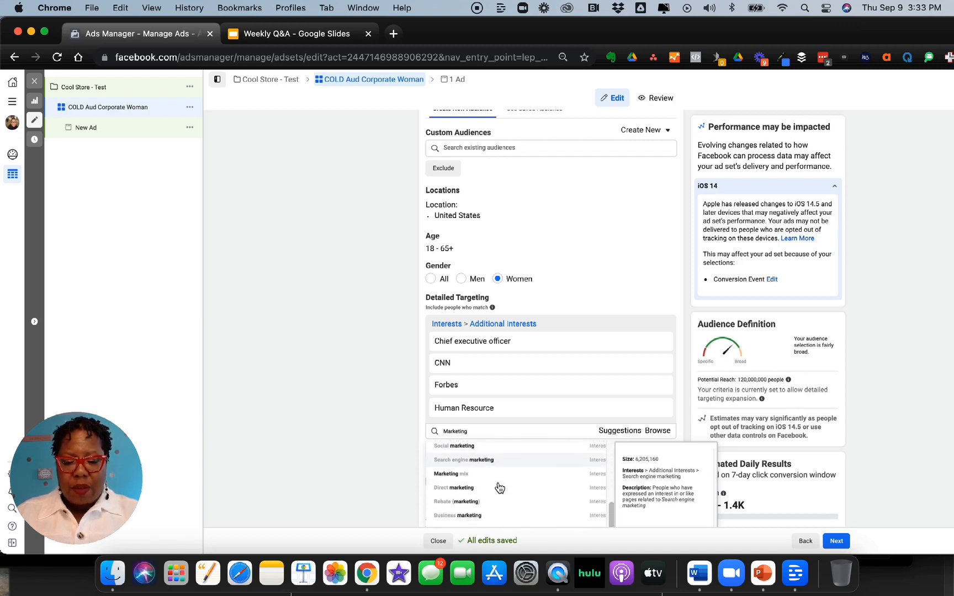
scroll(499, 488, "down", 1)
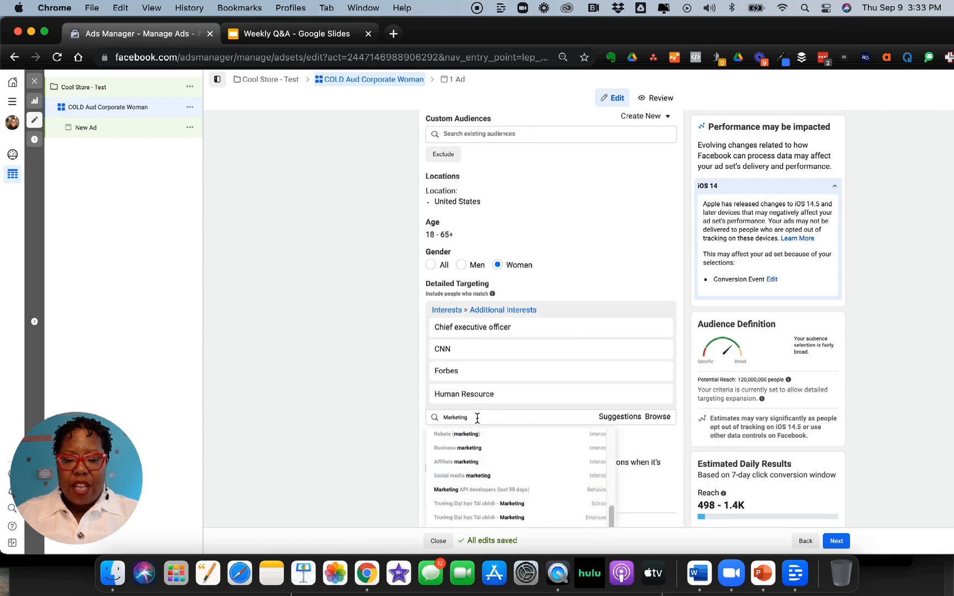
Narrow the targeting search to Marketing Director and add the entry that is a job title.
type("Director")
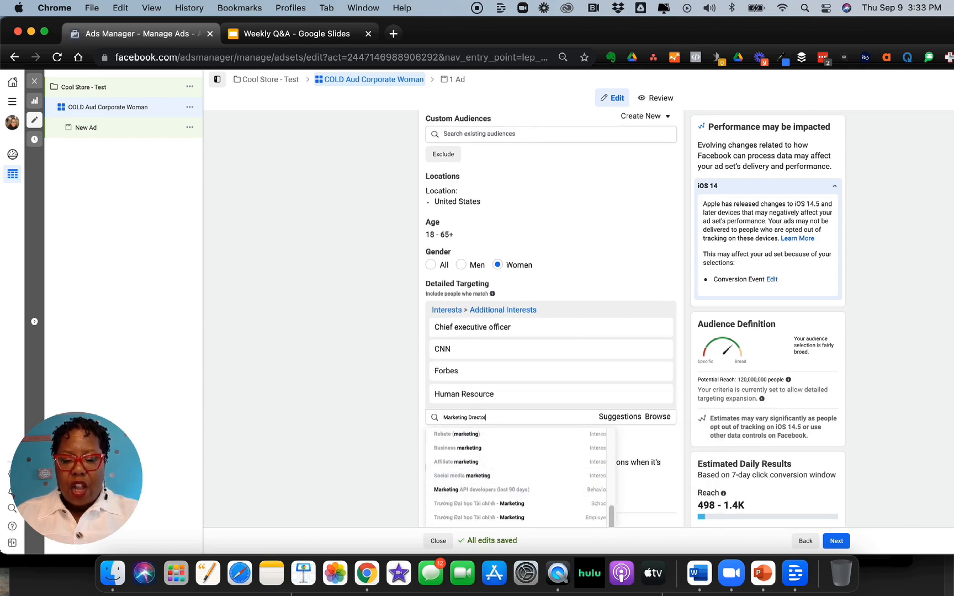
key("BackSpace")
key("BackSpace")
key("BackSpace")
key("BackSpace")
key("BackSpace")
key("BackSpace")
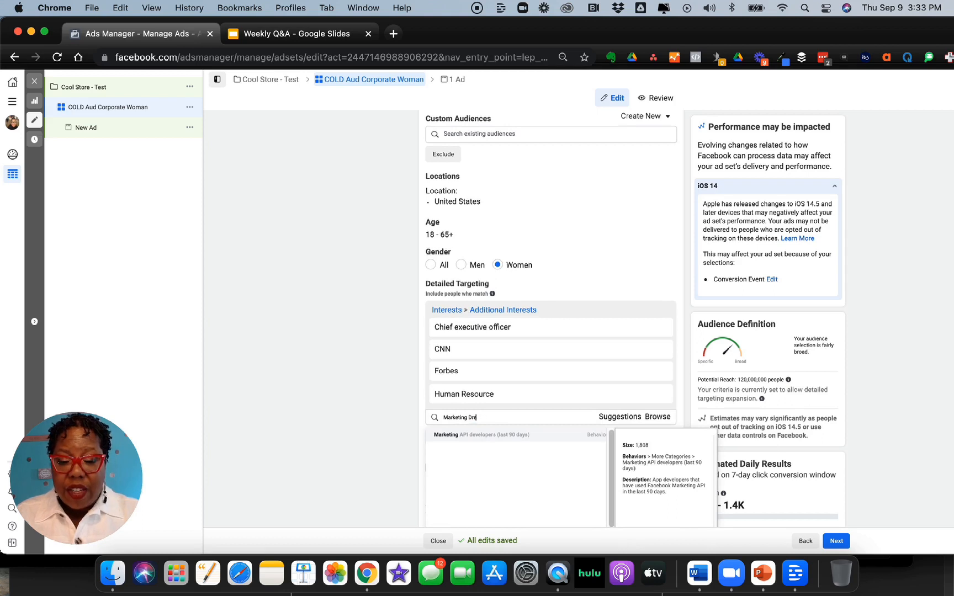
type("irector")
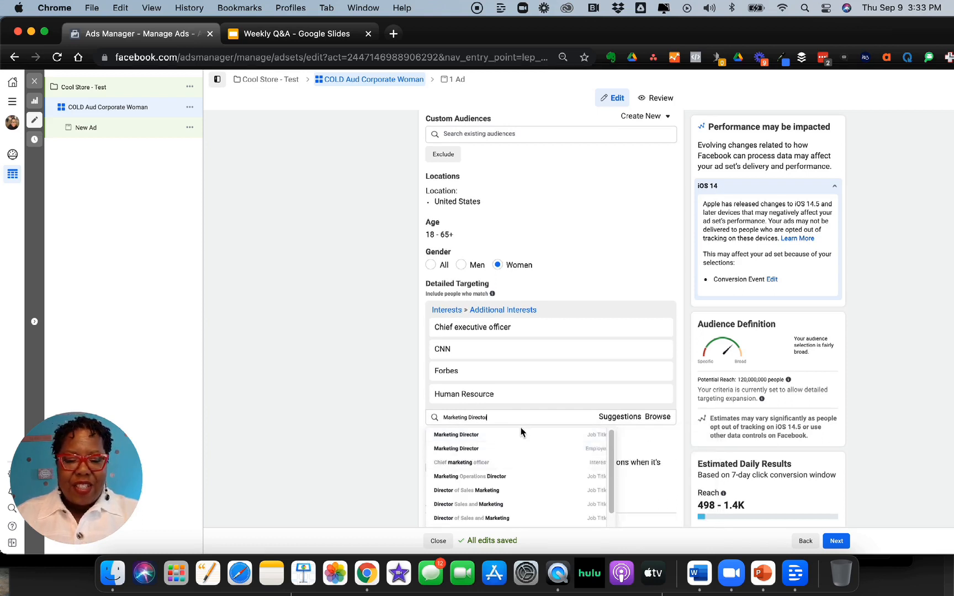
left_click(520, 432)
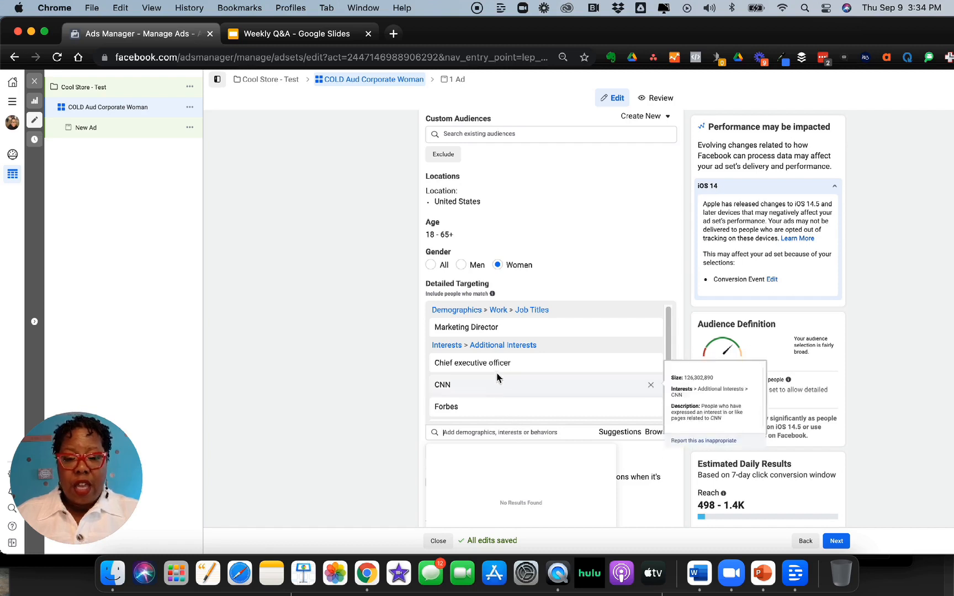
Search the detailed targeting for leadership and add the Leadership interest.
scroll(519, 403, "down", 3)
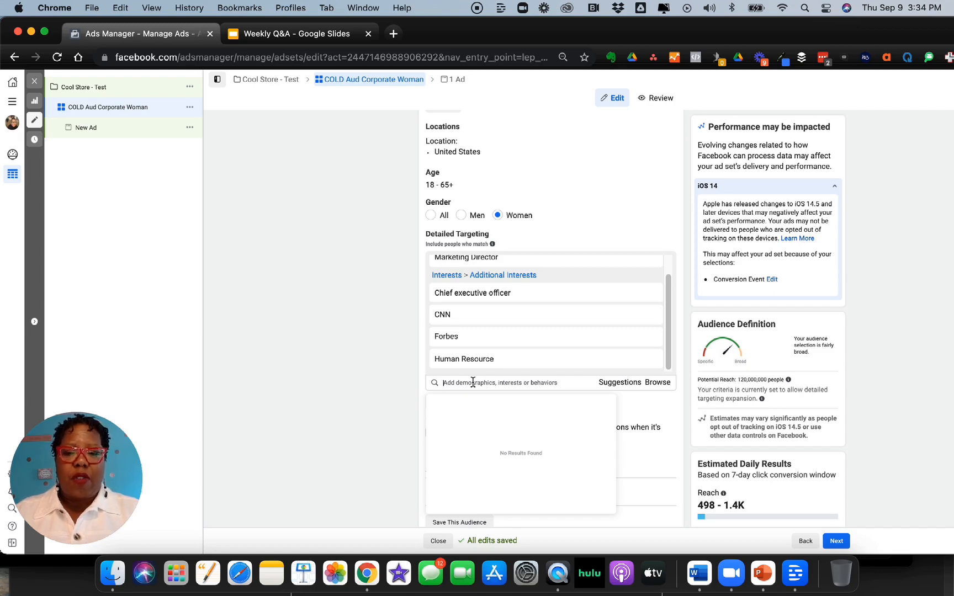
type("lead")
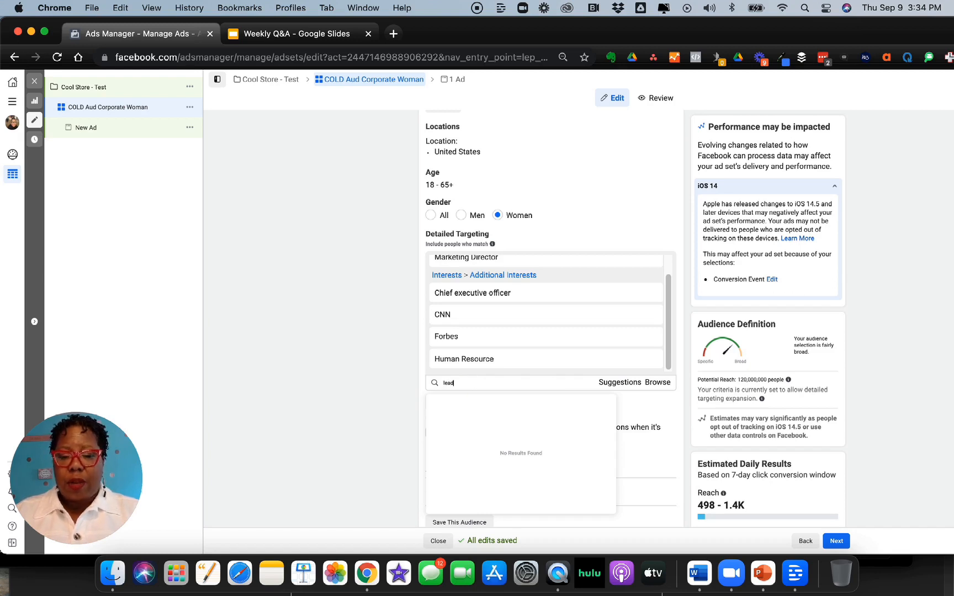
type("ershi")
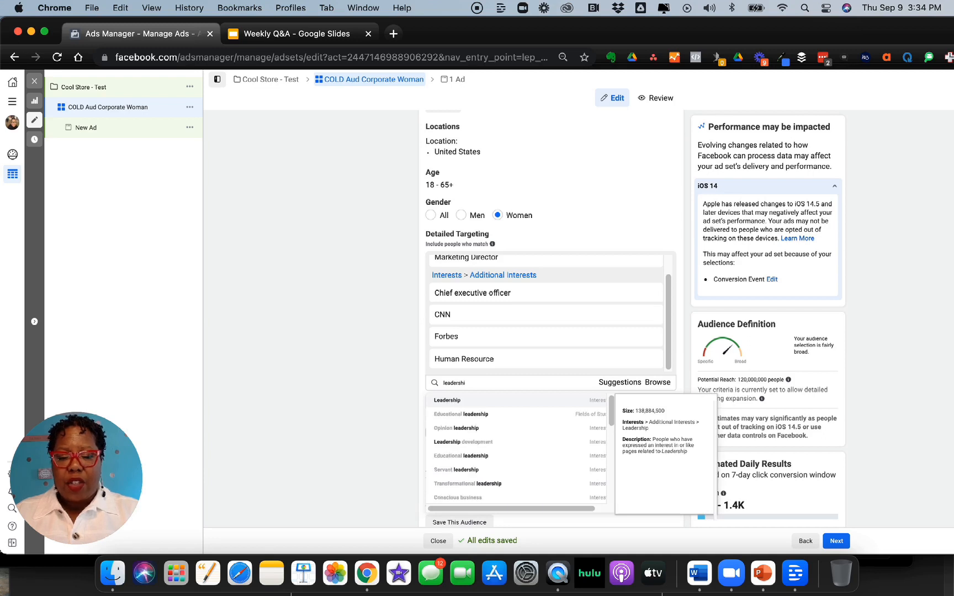
left_click(471, 400)
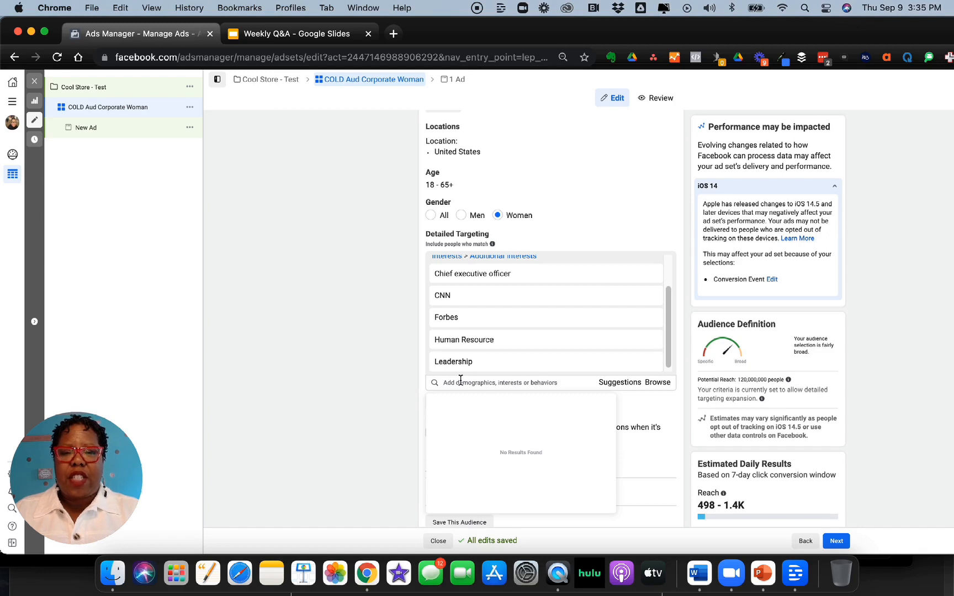
Add the Oprah Winfrey and Beyoncé interests to the detailed targeting.
type("Oprah")
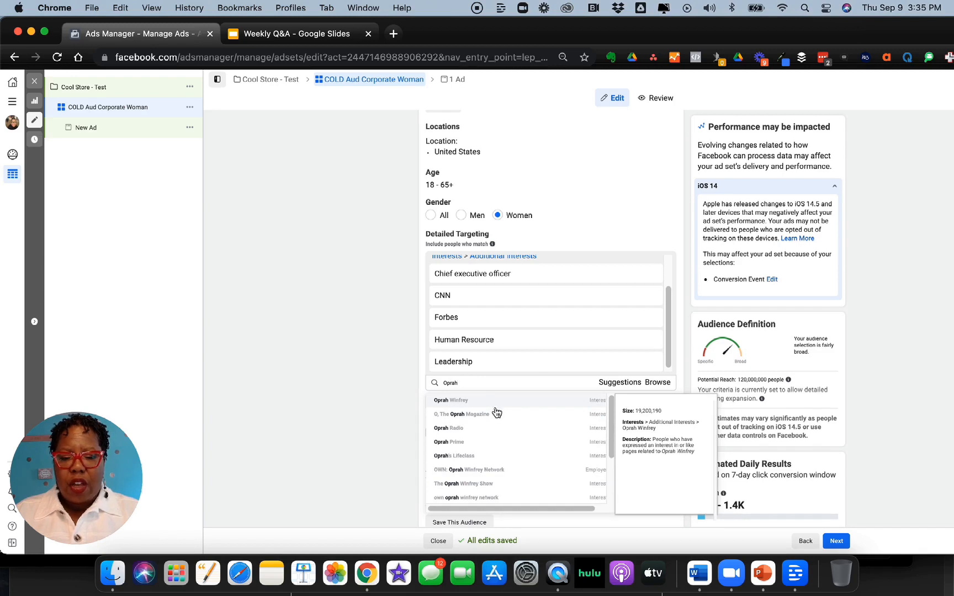
left_click(497, 404)
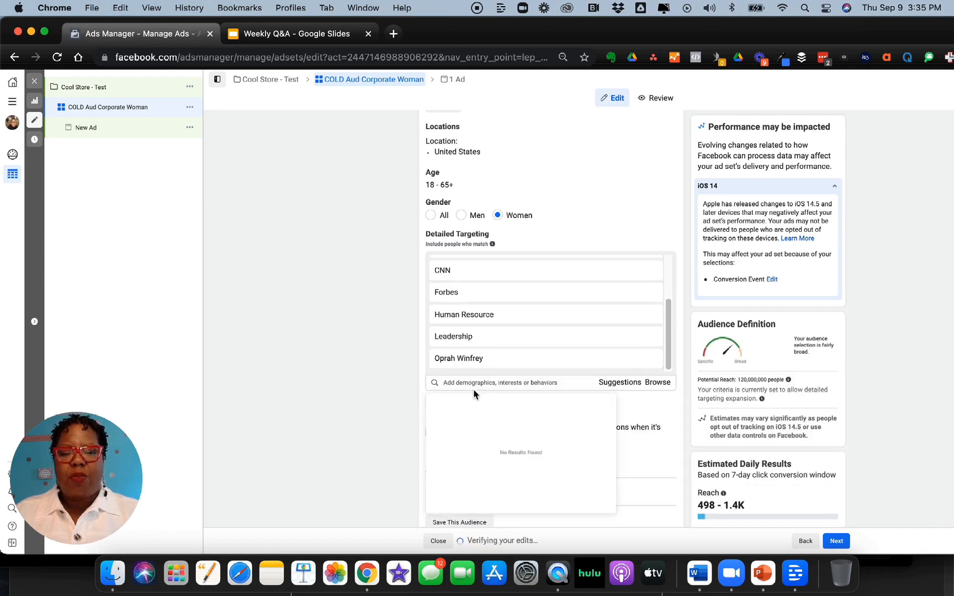
type("beyo")
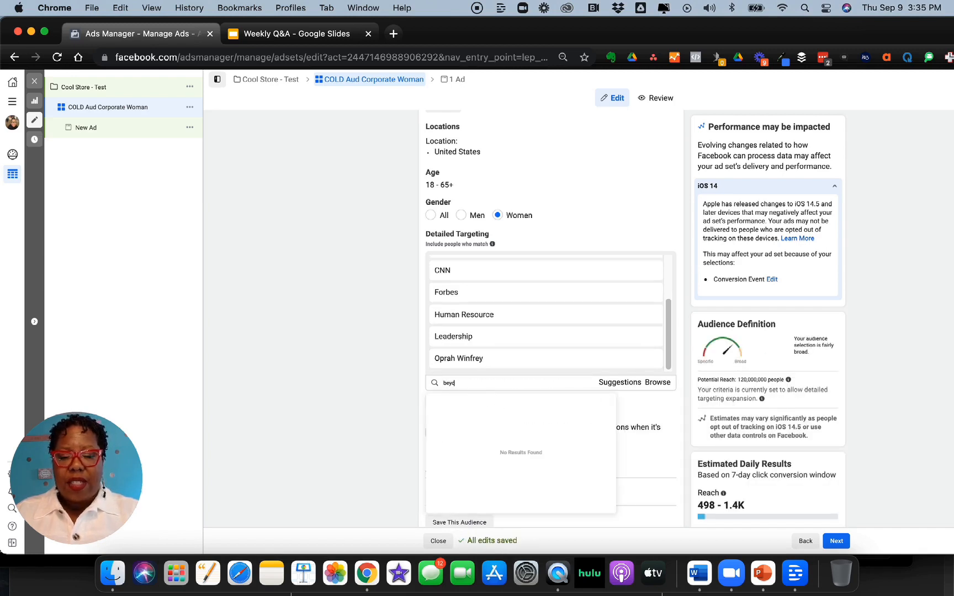
type("nce")
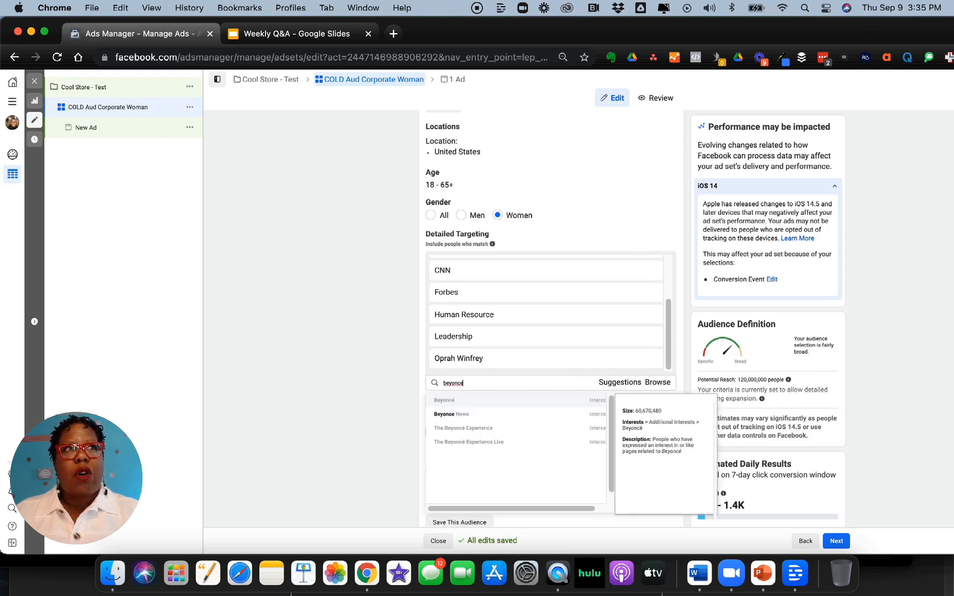
left_click(469, 401)
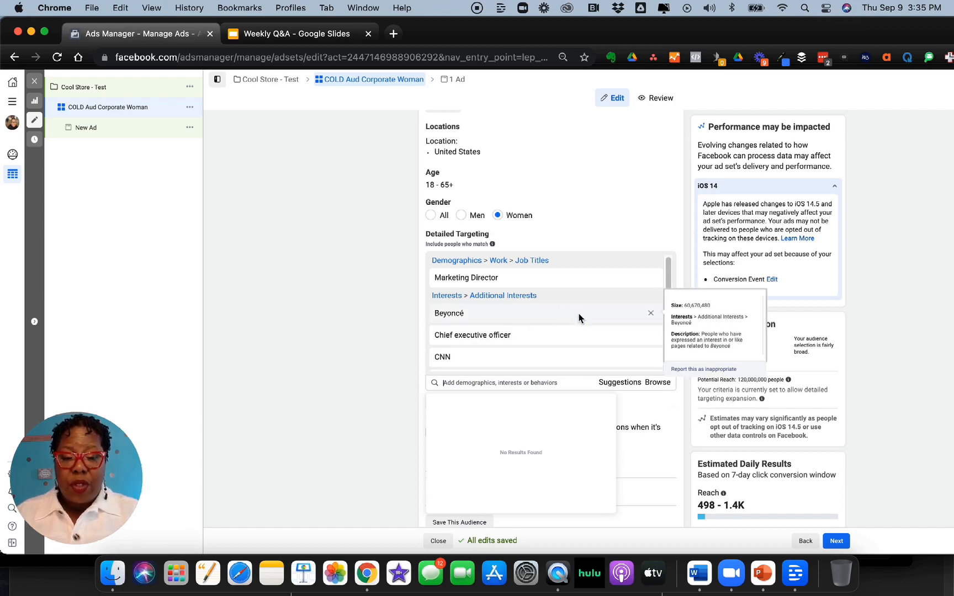
Search the detailed targeting for engaged shoppers and add the Engaged Shoppers purchase behavior.
mouse_move(594, 307)
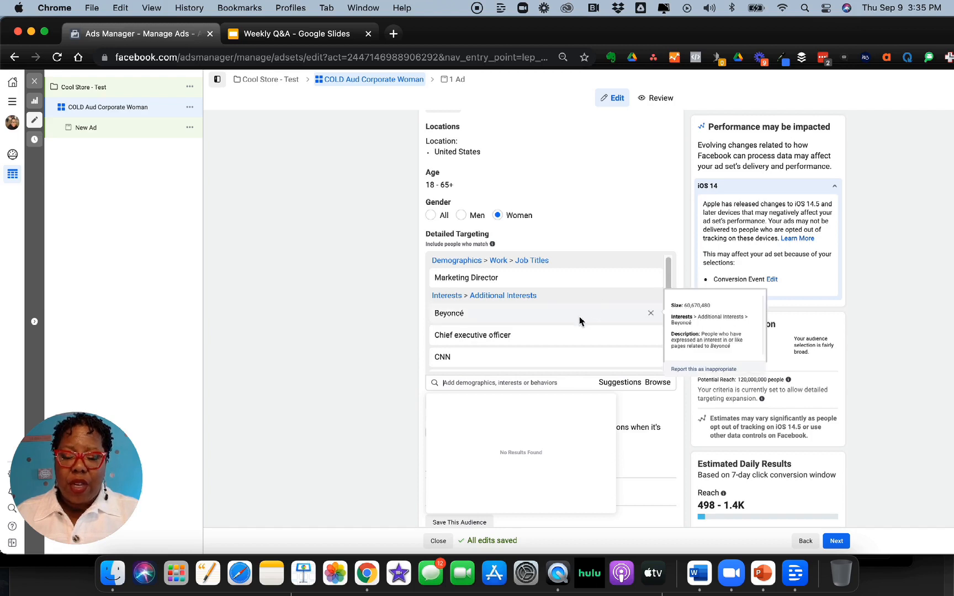
type("en")
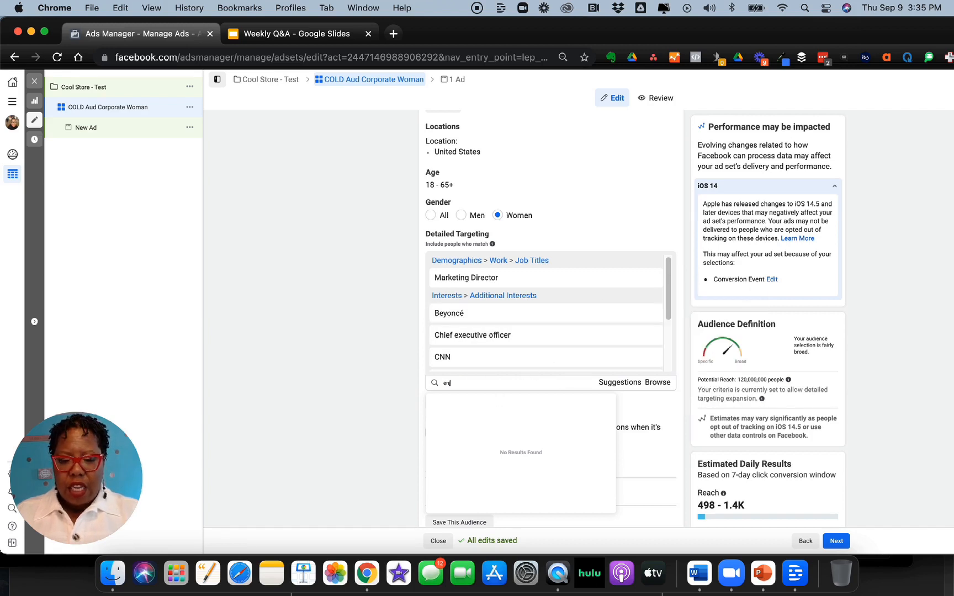
type("j")
key("BackSpace")
type("abl")
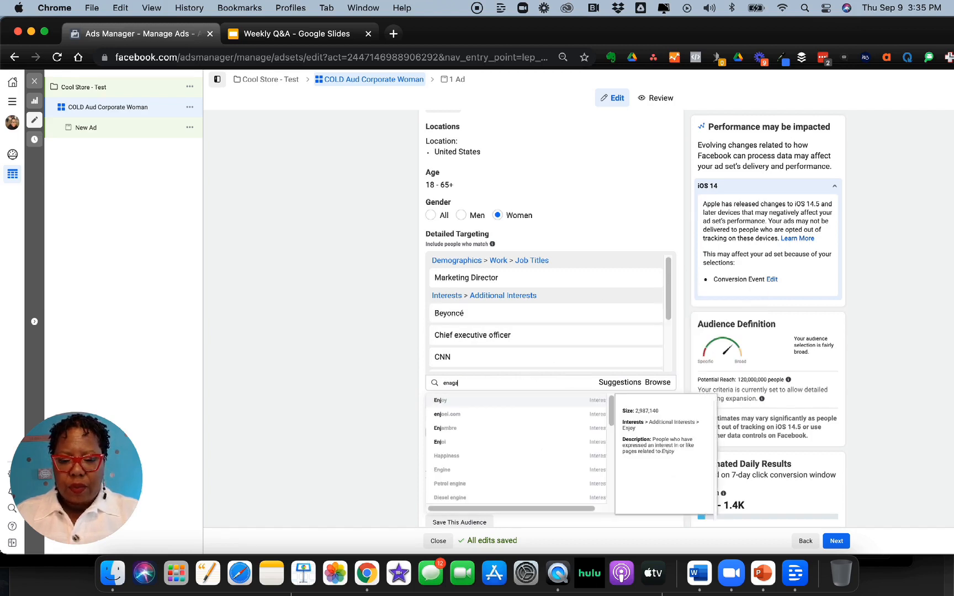
key("BackSpace")
key("BackSpace")
type("gaged")
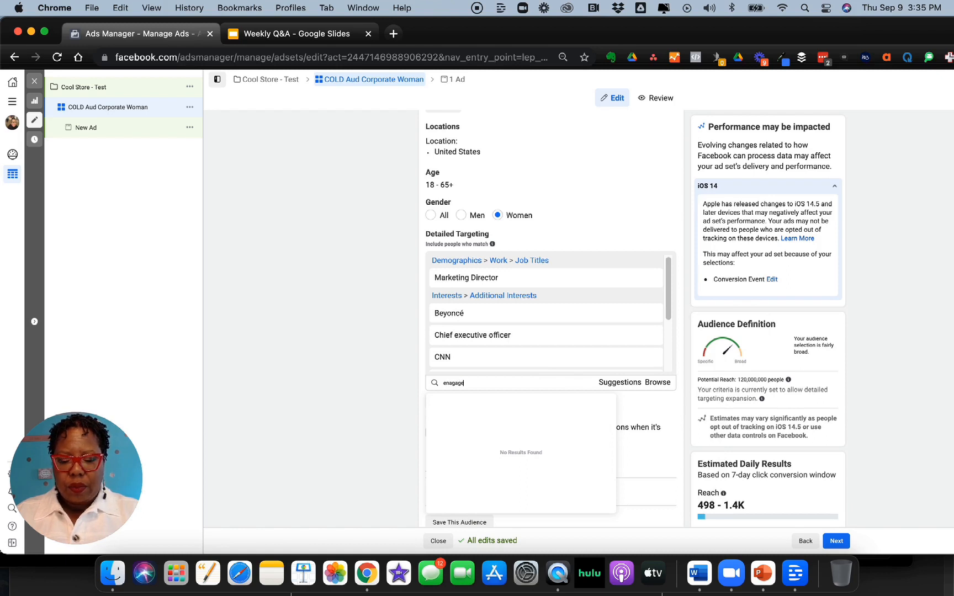
key("BackSpace")
key("BackSpace")
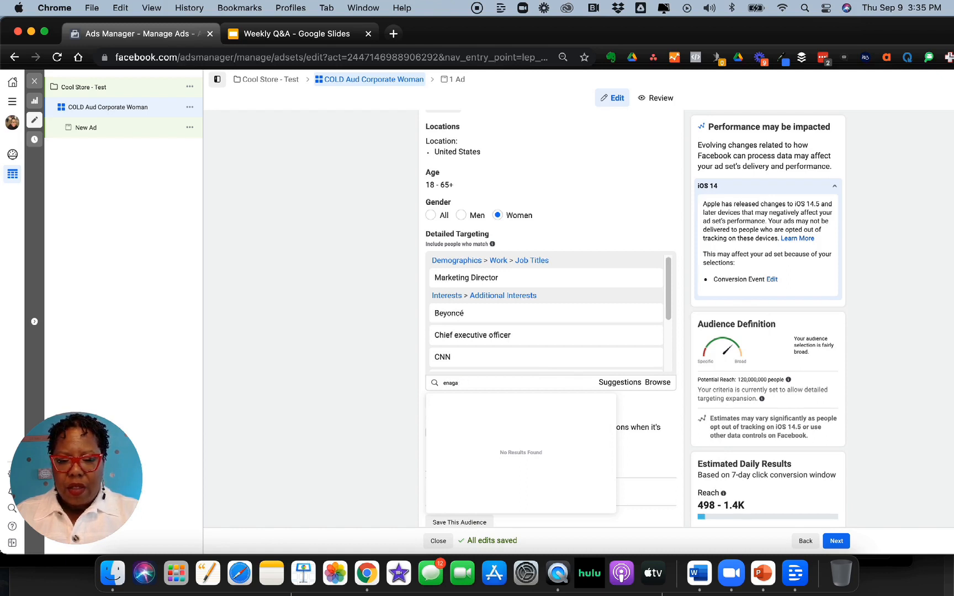
type("egeme")
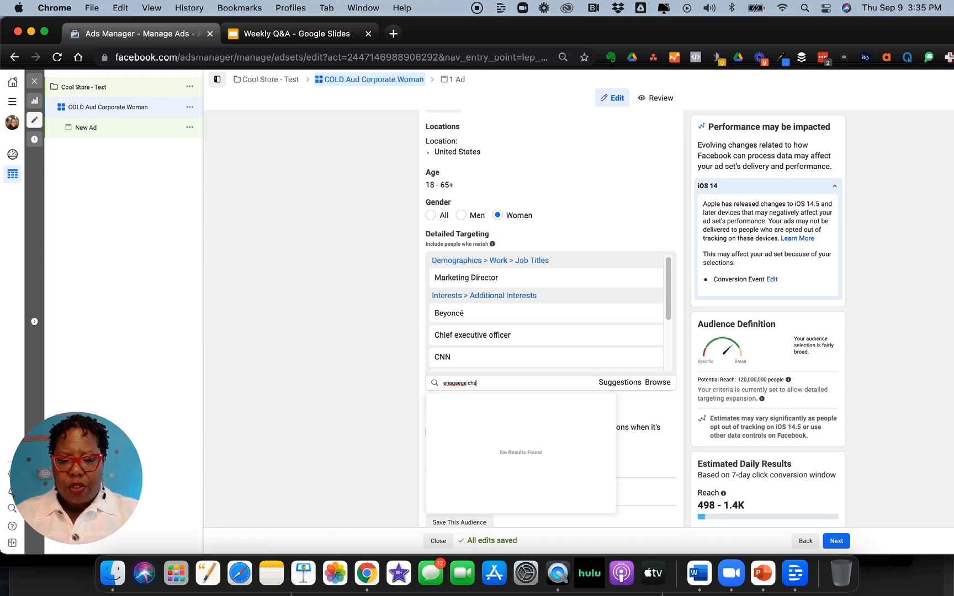
key("BackSpace")
key("BackSpace")
key("BackSpace")
key("BackSpace")
key("BackSpace")
key("BackSpace")
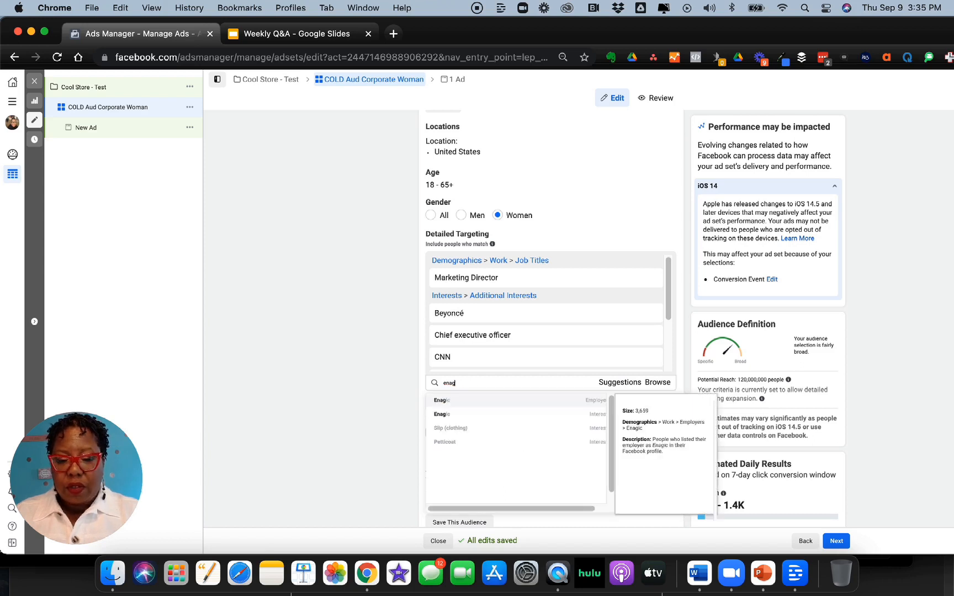
key("BackSpace")
key("BackSpace")
type("ngage")
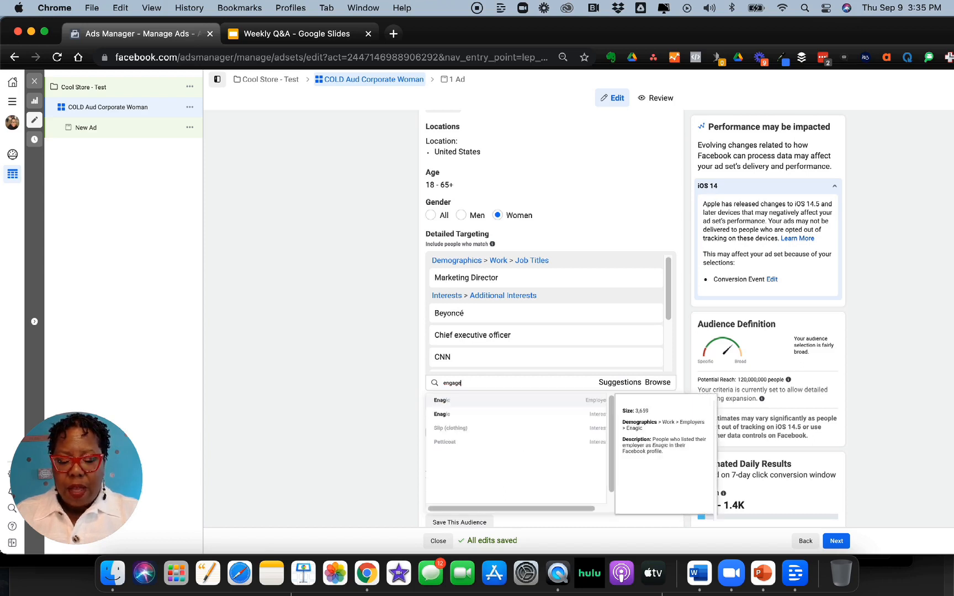
type("d shoppers")
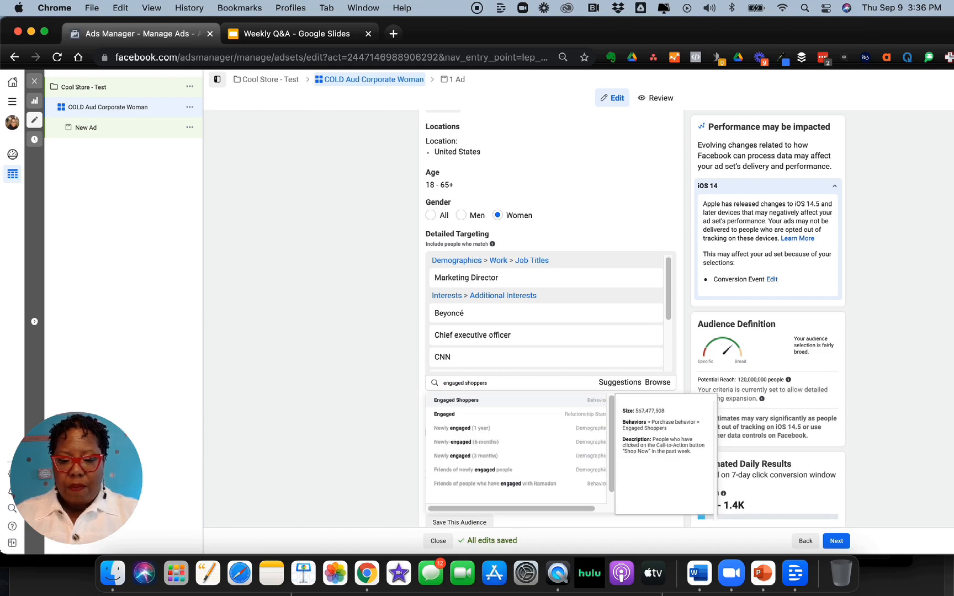
left_click(518, 400)
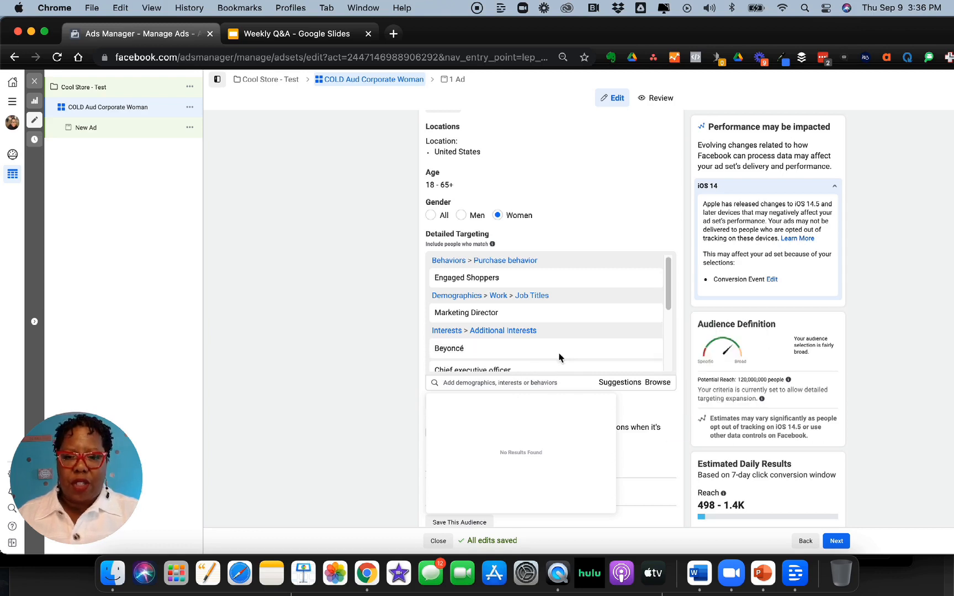
scroll(578, 321, "down", 3)
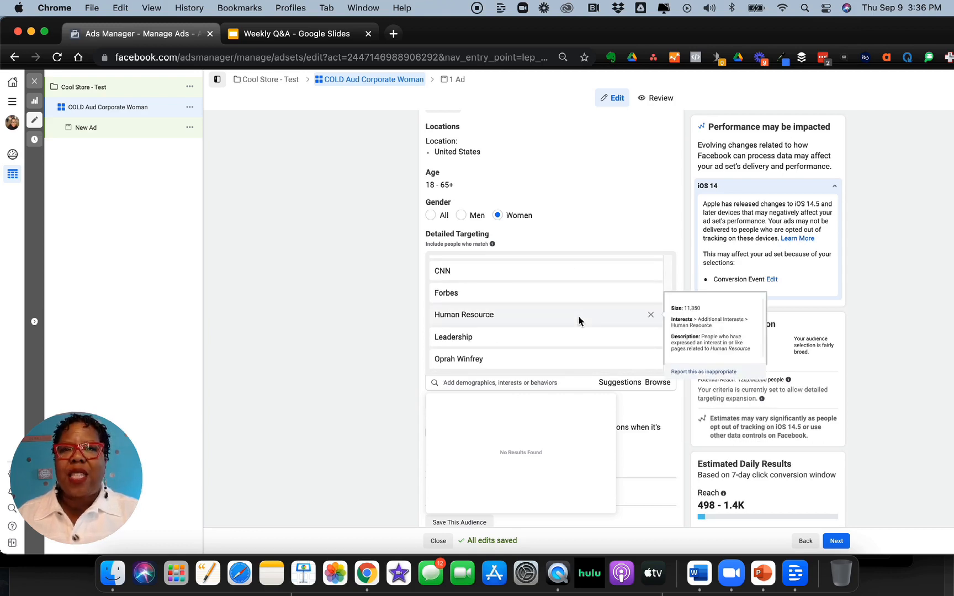